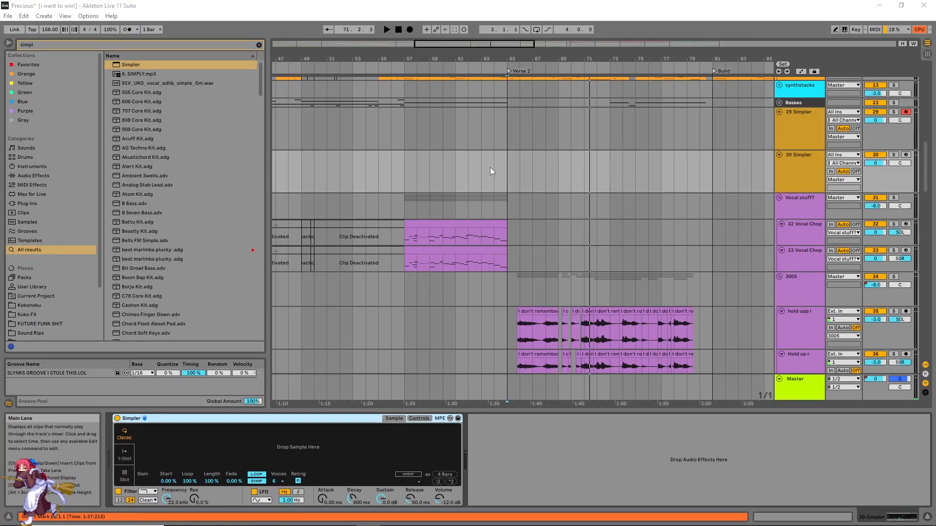
Step: Convert the empty Simpler on the MIDI track into a Sampler and back into a Simpler
{"action": "left_click", "coordinate": [495, 158]}
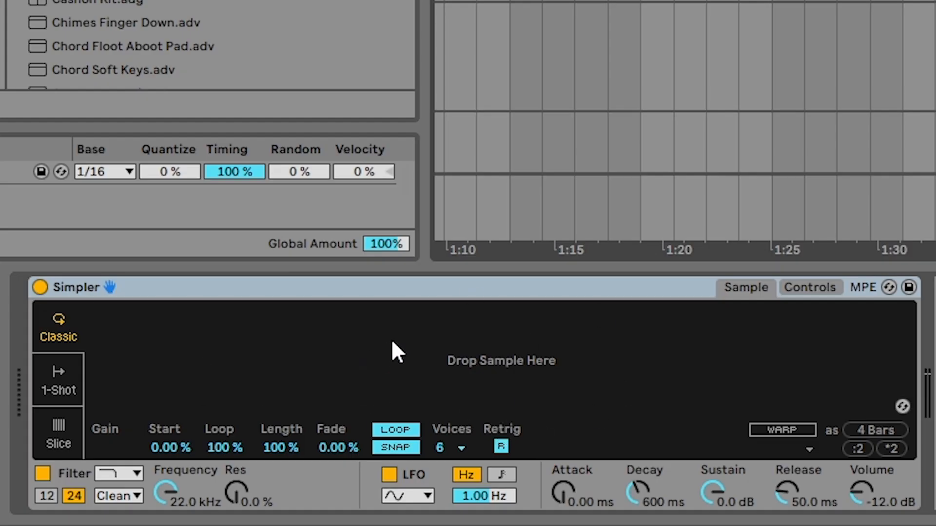
{"action": "left_click", "coordinate": [191, 286]}
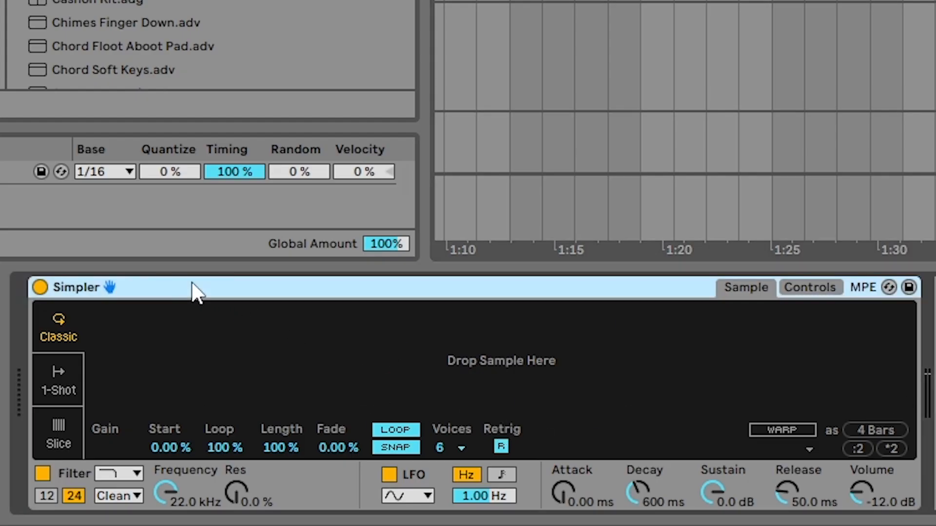
{"action": "right_click", "coordinate": [158, 288]}
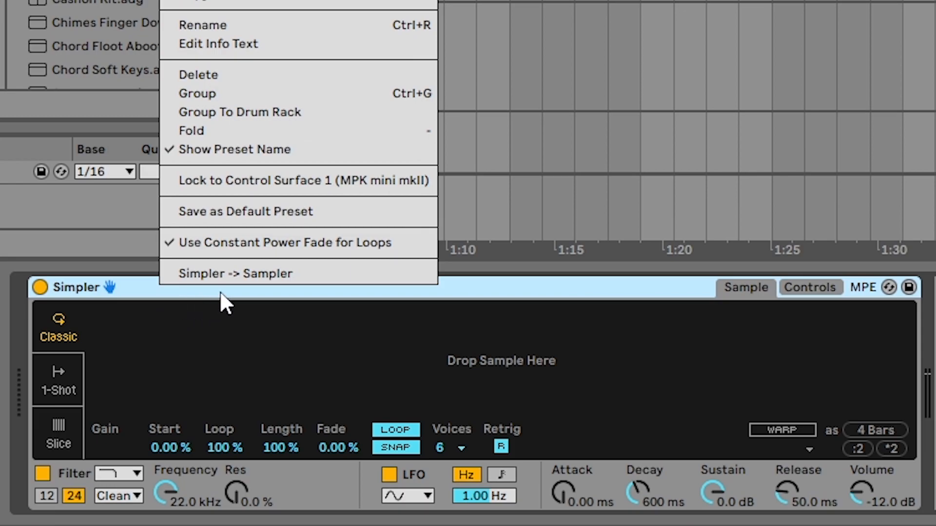
{"action": "left_click", "coordinate": [266, 276]}
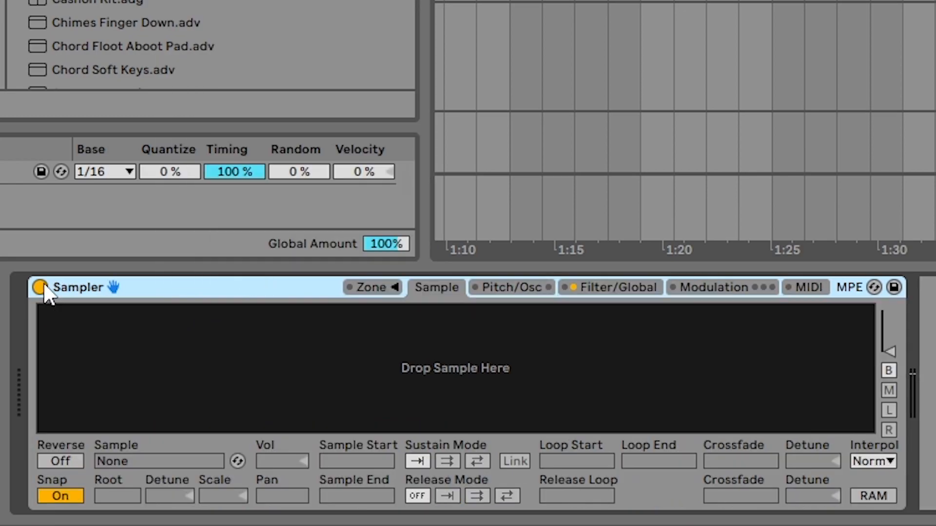
{"action": "right_click", "coordinate": [231, 279]}
{"action": "left_click", "coordinate": [233, 275]}
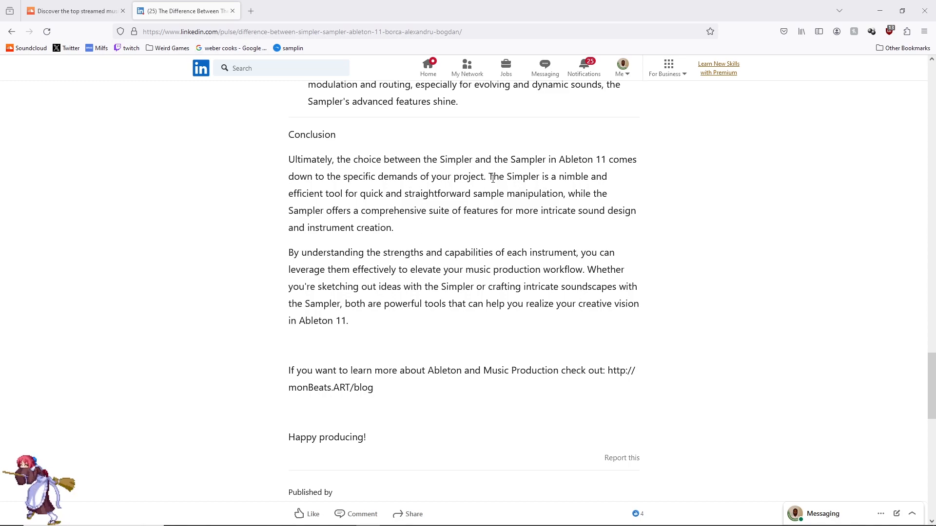
Step: Switch to the LinkedIn article in the browser and read its conclusion comparing Simpler with Sampler
{"action": "left_click_drag", "start_coordinate": [488, 177], "coordinate": [553, 177]}
{"action": "left_click", "coordinate": [631, 187]}
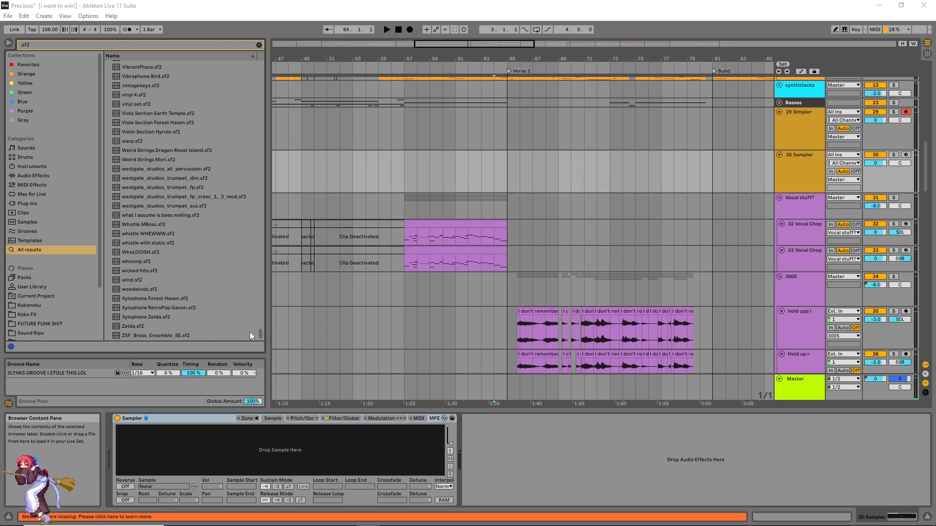
Step: In Ableton Live, find FF7.sf2 among the .sf2 search results and import it through the empty Sampler
{"action": "left_click_drag", "start_coordinate": [259, 335], "coordinate": [263, 224]}
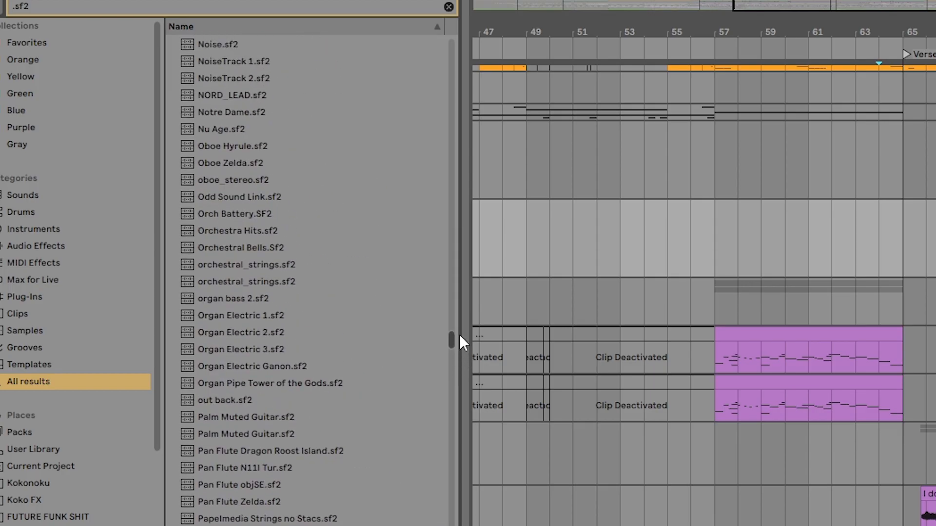
{"action": "left_click_drag", "start_coordinate": [459, 337], "coordinate": [467, 216]}
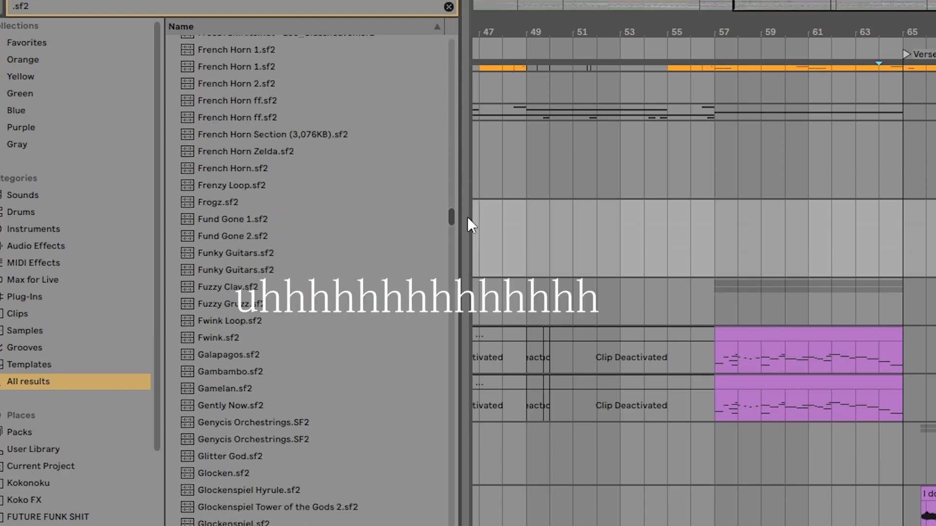
{"action": "scroll", "coordinate": [335, 239], "scroll_direction": "up", "scroll_amount": 10}
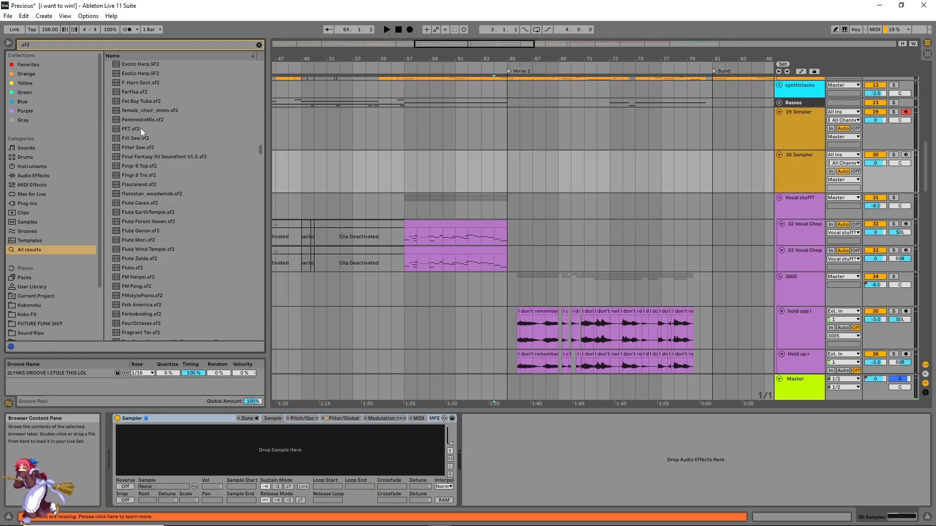
{"action": "left_click", "coordinate": [141, 130]}
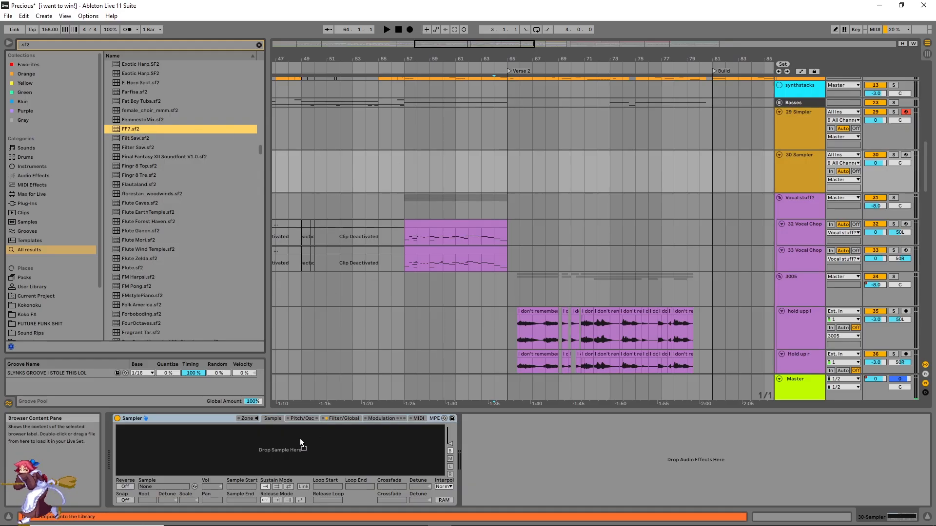
{"action": "left_click_drag", "start_coordinate": [470, 197], "coordinate": [470, 171]}
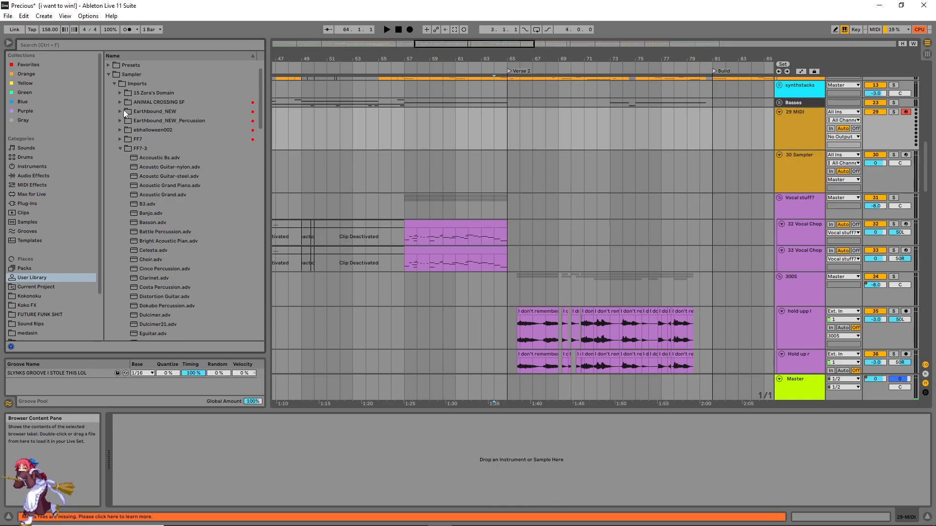
Step: Expand the imported FF7-3 folder in the User Library and load FF7 Percussion.adv onto MIDI track 29
{"action": "left_click", "coordinate": [121, 148]}
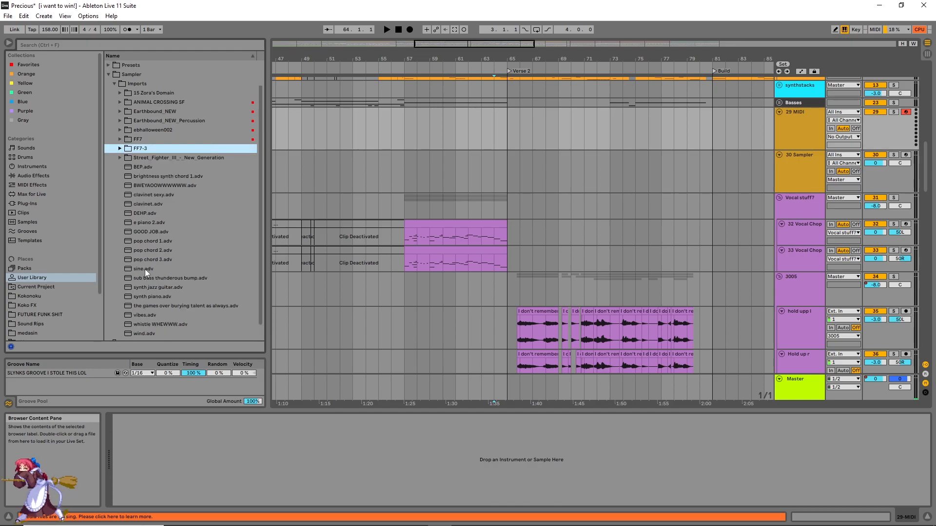
{"action": "left_click", "coordinate": [120, 149]}
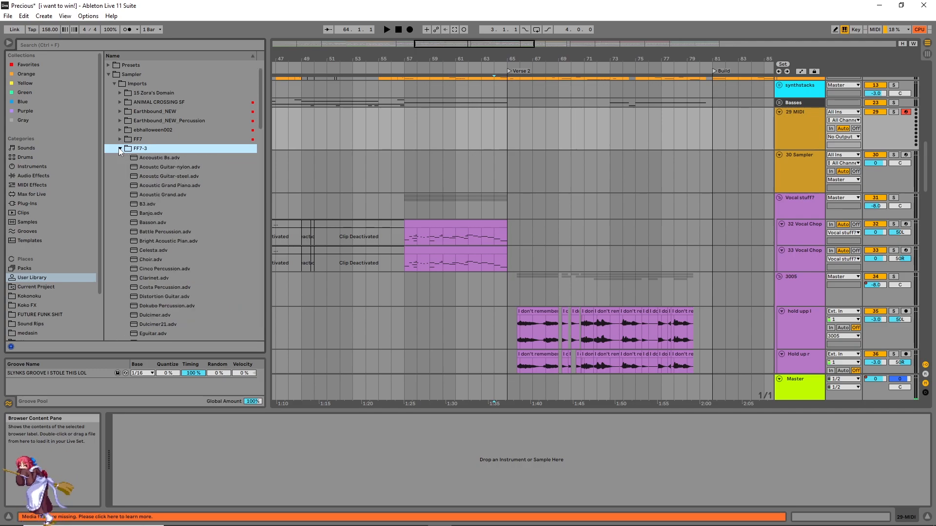
{"action": "scroll", "coordinate": [203, 204], "scroll_direction": "down", "scroll_amount": 3}
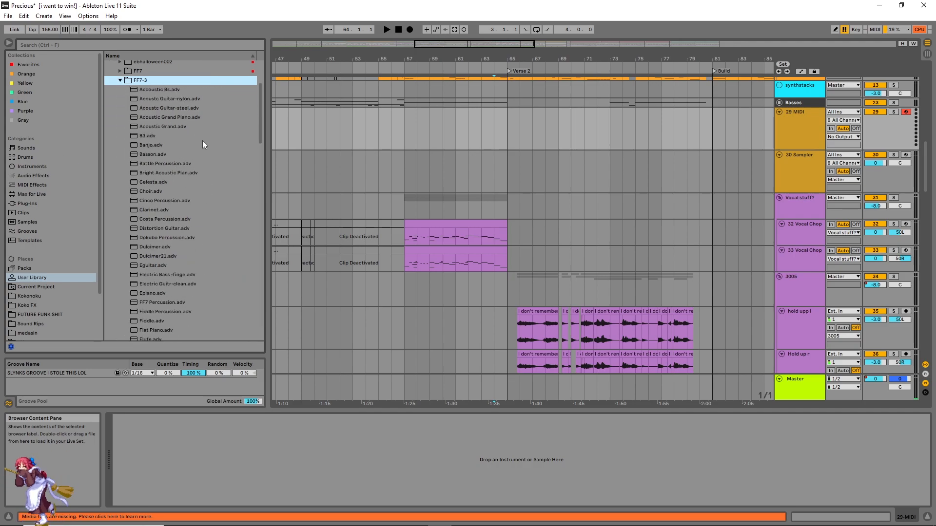
{"action": "scroll", "coordinate": [198, 158], "scroll_direction": "down", "scroll_amount": 3}
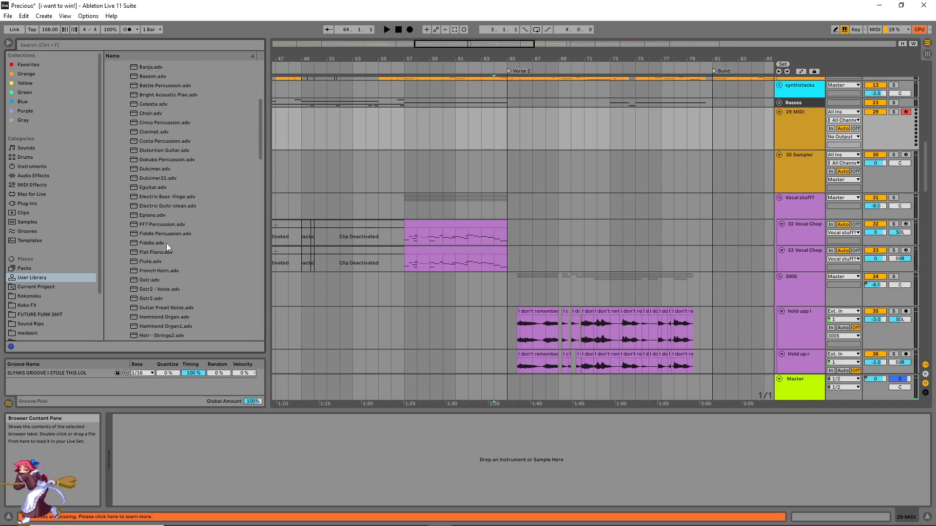
{"action": "left_click", "coordinate": [154, 225]}
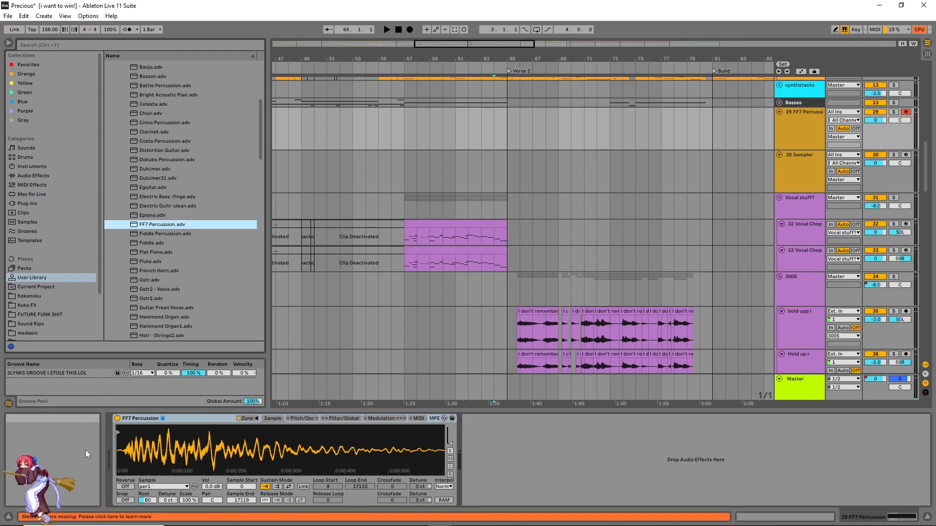
Step: Open the FF7 Percussion zone editor, deactivate the per1 and kick samples, and view the velocity, sample-select and key zones
{"action": "left_click", "coordinate": [248, 420]}
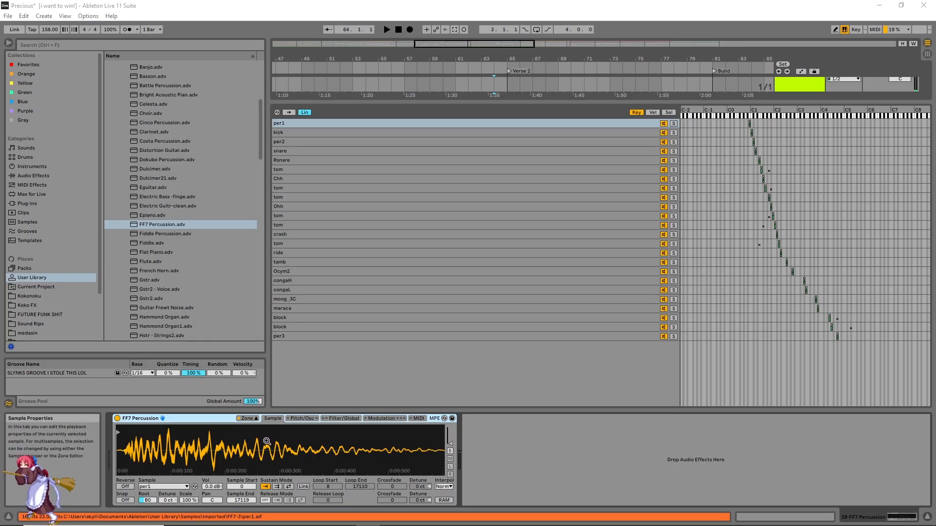
{"action": "left_click", "coordinate": [663, 132]}
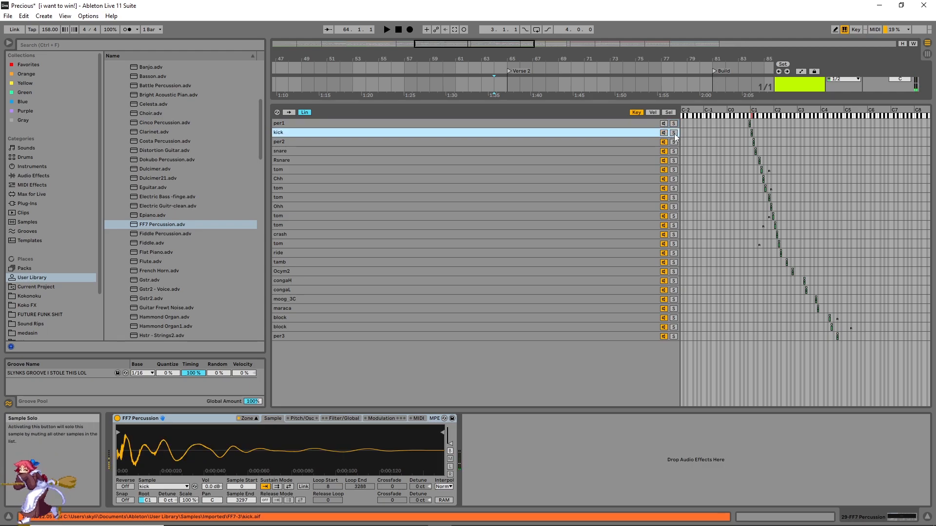
{"action": "left_click", "coordinate": [654, 113]}
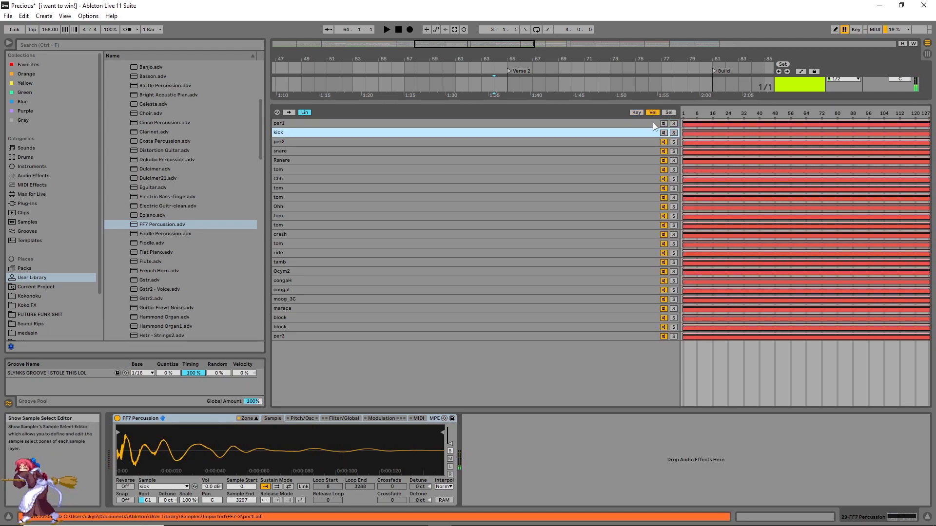
{"action": "left_click", "coordinate": [669, 113]}
{"action": "left_click", "coordinate": [636, 113]}
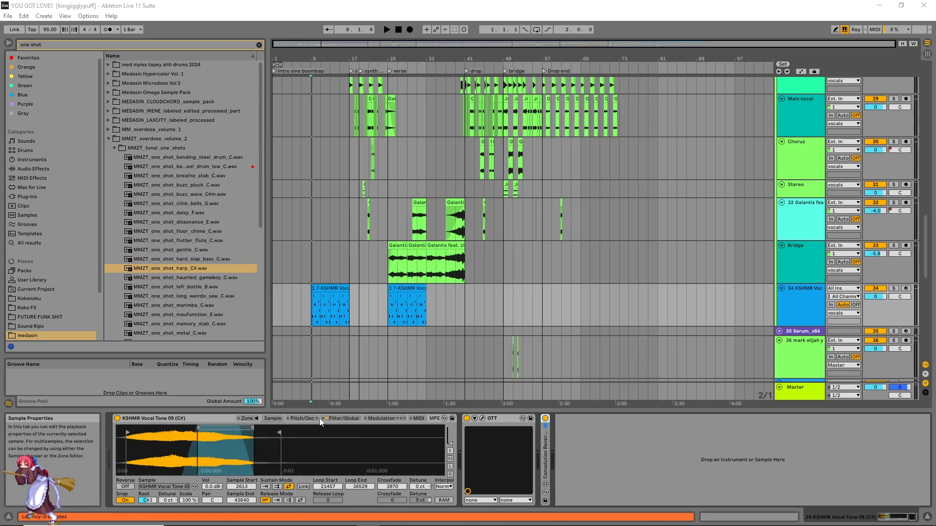
Step: In the YOU GOT LOVE!! project, examine the pitch, filter and modulation settings of the KSHMR Vocal Tone 09 (C#) Sampler
{"action": "left_click", "coordinate": [302, 419]}
{"action": "left_click", "coordinate": [345, 419]}
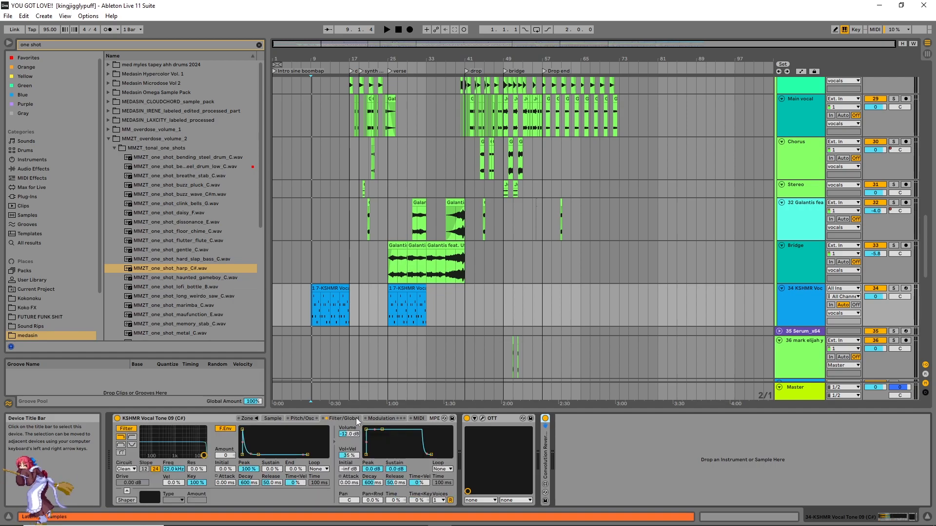
{"action": "left_click", "coordinate": [384, 419]}
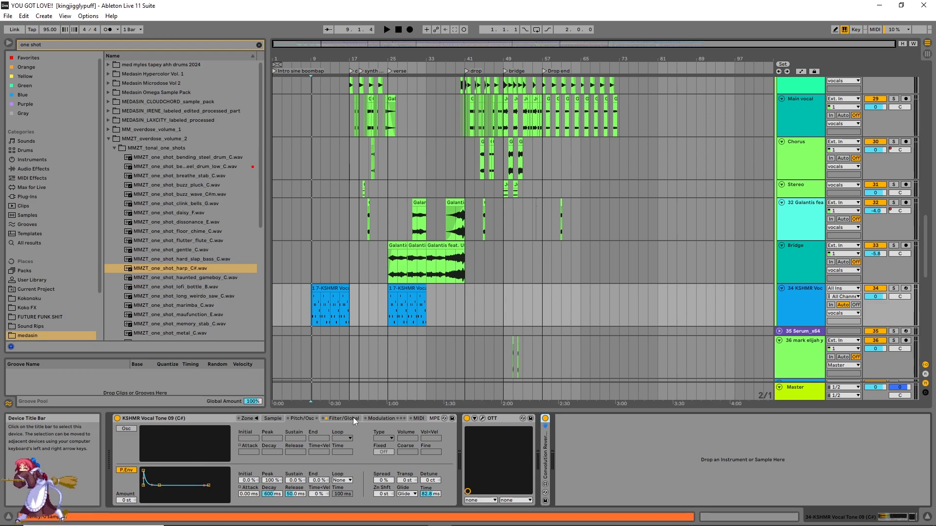
{"action": "left_click", "coordinate": [353, 417]}
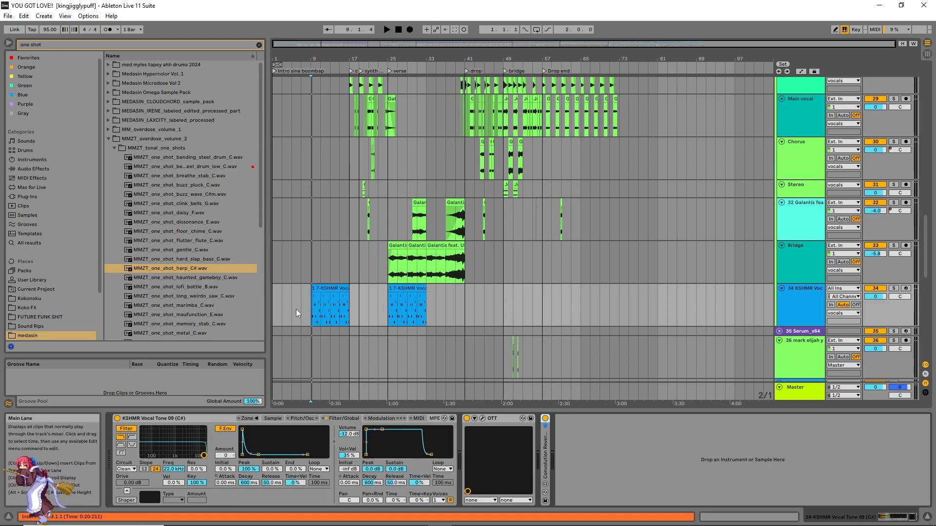
Step: Select the KSHMR vocal tone clip at bar 9 and show the Sampler's sample settings
{"action": "scroll", "coordinate": [296, 309], "scroll_direction": "up", "scroll_amount": 5}
{"action": "scroll", "coordinate": [358, 306], "scroll_direction": "up", "scroll_amount": 3}
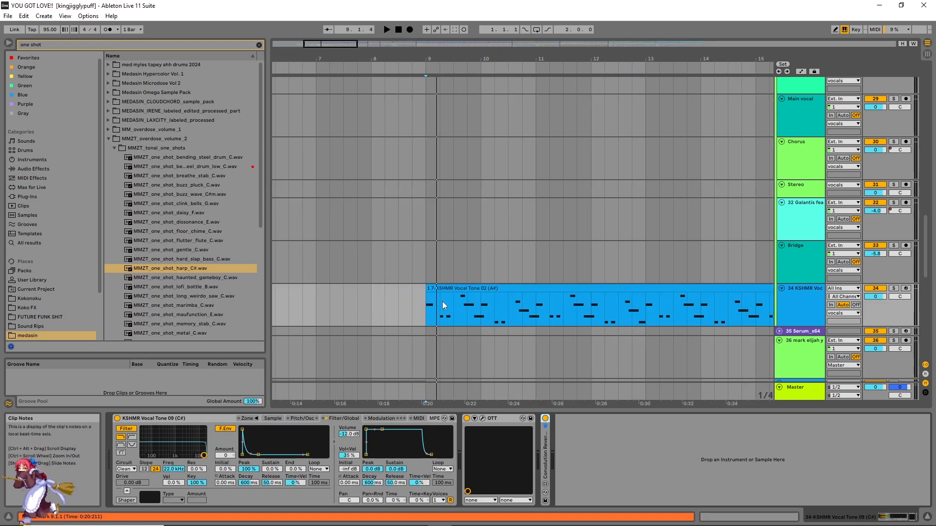
{"action": "left_click", "coordinate": [453, 287]}
{"action": "left_click", "coordinate": [273, 419]}
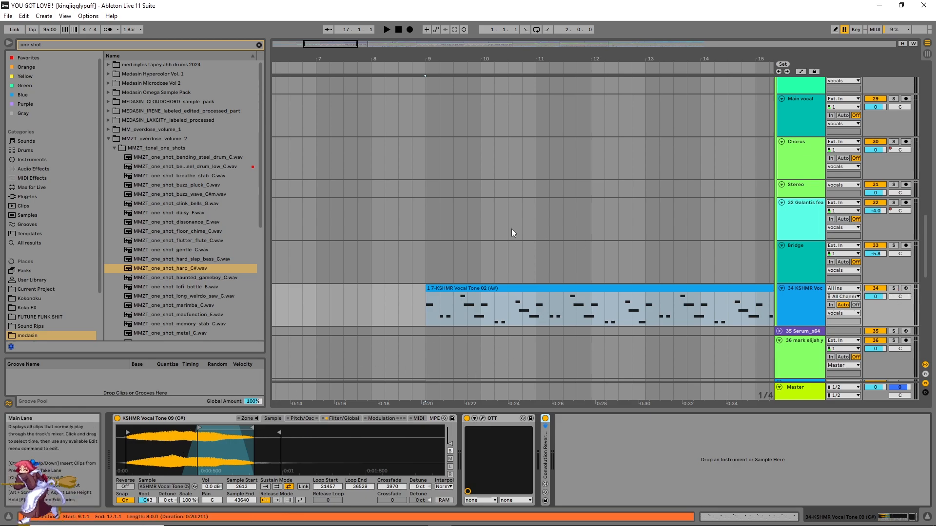
Step: Play the arrangement from the verse at bar 25 and from the drop at bar 17, and stop playback
{"action": "scroll", "coordinate": [510, 232], "scroll_direction": "down", "scroll_amount": 5}
{"action": "left_click", "coordinate": [444, 261]}
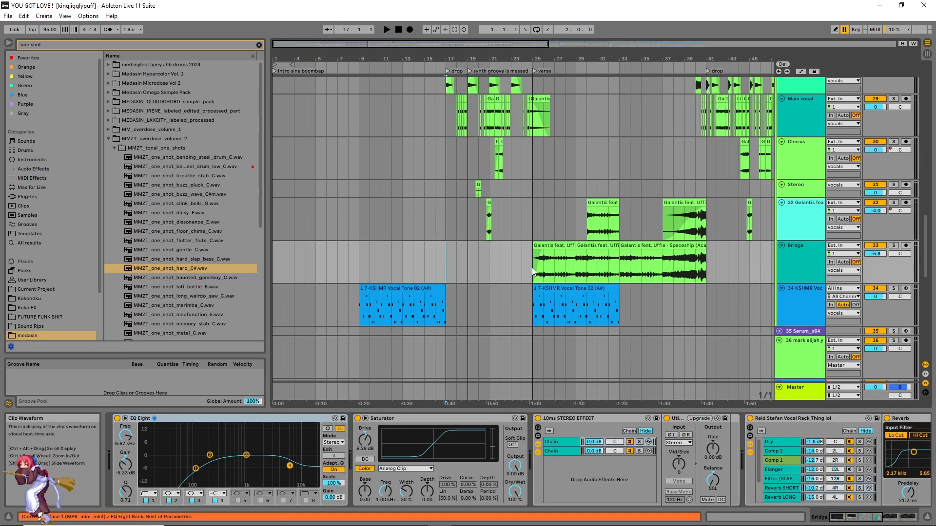
{"action": "left_click", "coordinate": [534, 266]}
{"action": "key", "text": "space"}
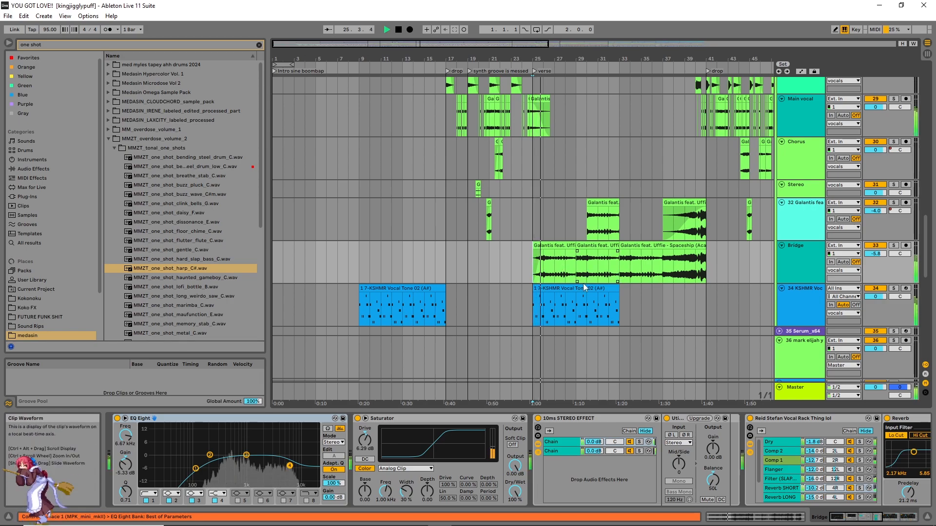
{"action": "left_click", "coordinate": [446, 265]}
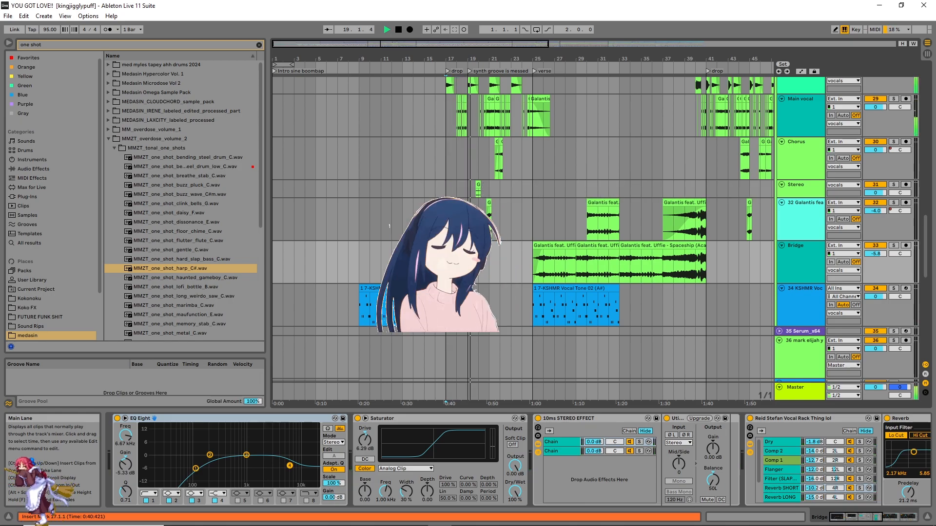
{"action": "key", "text": "space"}
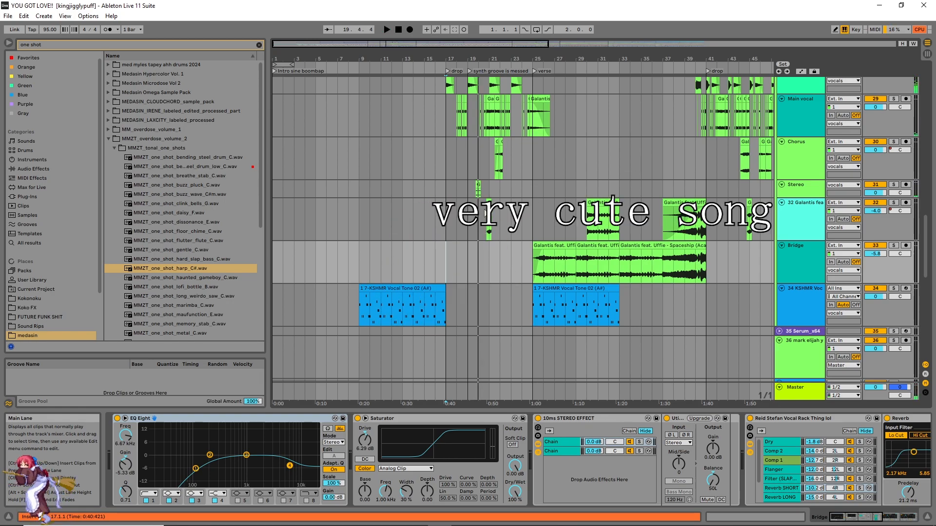
Step: Play from bar 9 with the KSHMR vocal tone track 34 soloed and adjust that track's volume
{"action": "left_click", "coordinate": [360, 257]}
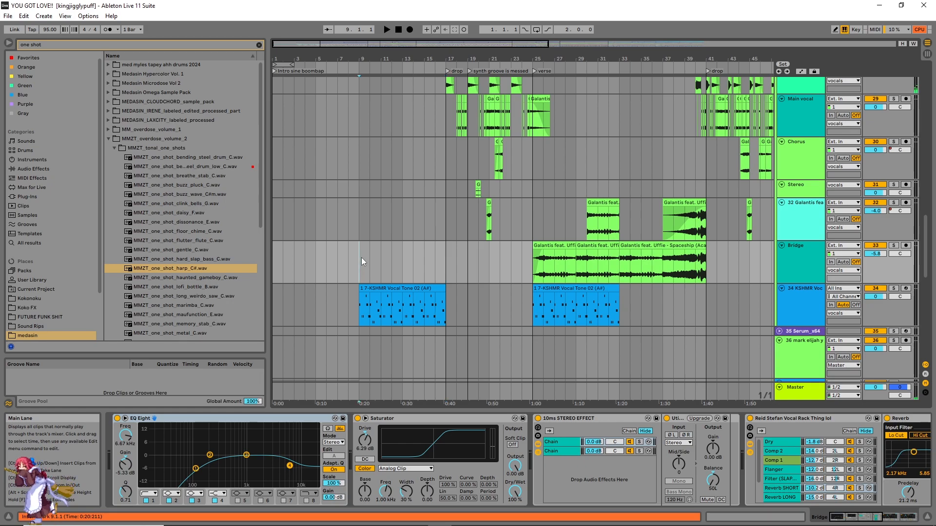
{"action": "scroll", "coordinate": [361, 257], "scroll_direction": "down", "scroll_amount": 1}
{"action": "scroll", "coordinate": [360, 257], "scroll_direction": "up", "scroll_amount": 2}
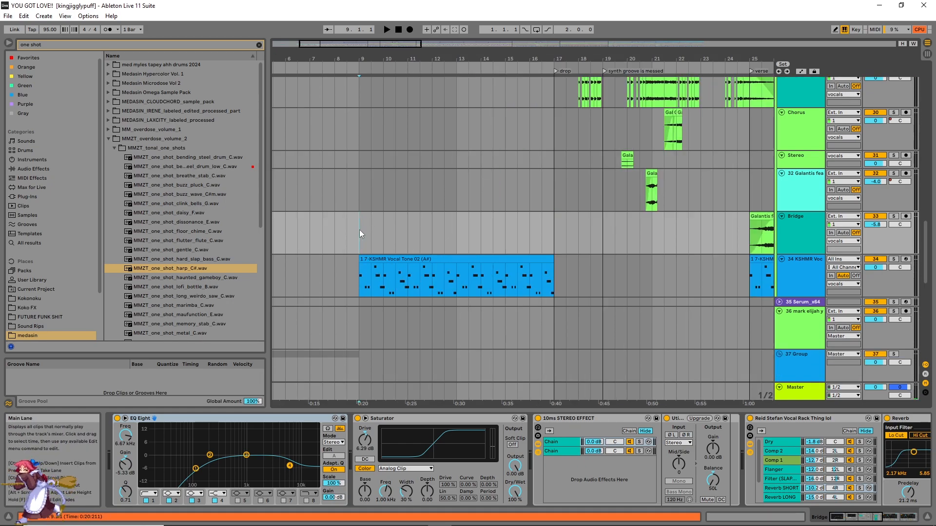
{"action": "key", "text": "space"}
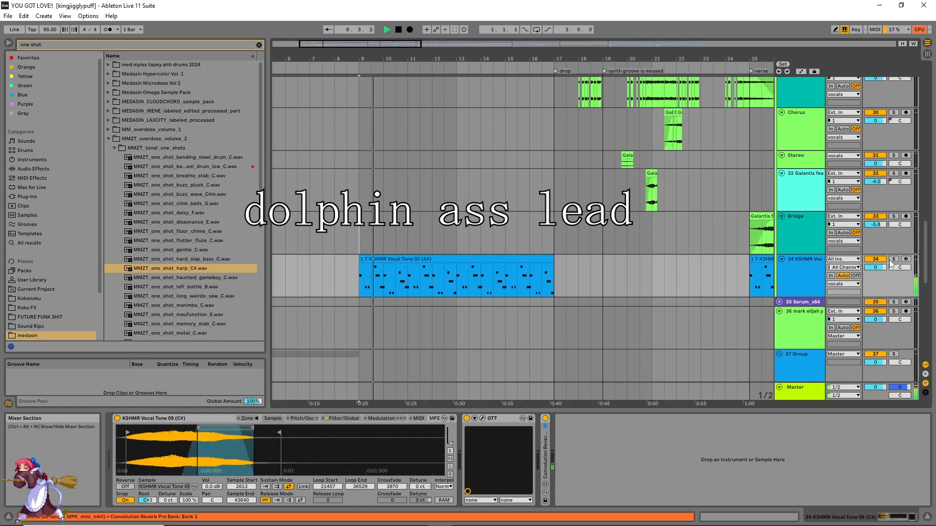
{"action": "left_click", "coordinate": [893, 259]}
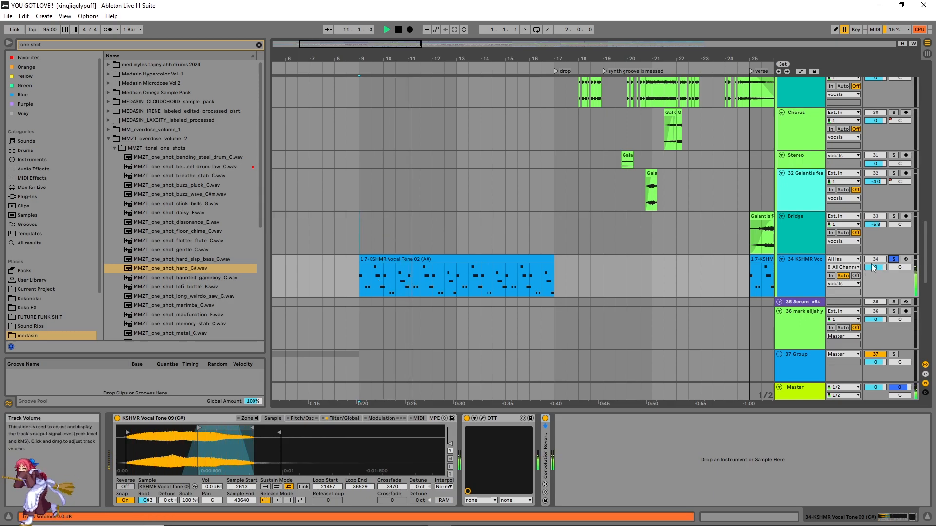
{"action": "left_click_drag", "start_coordinate": [867, 269], "coordinate": [867, 255]}
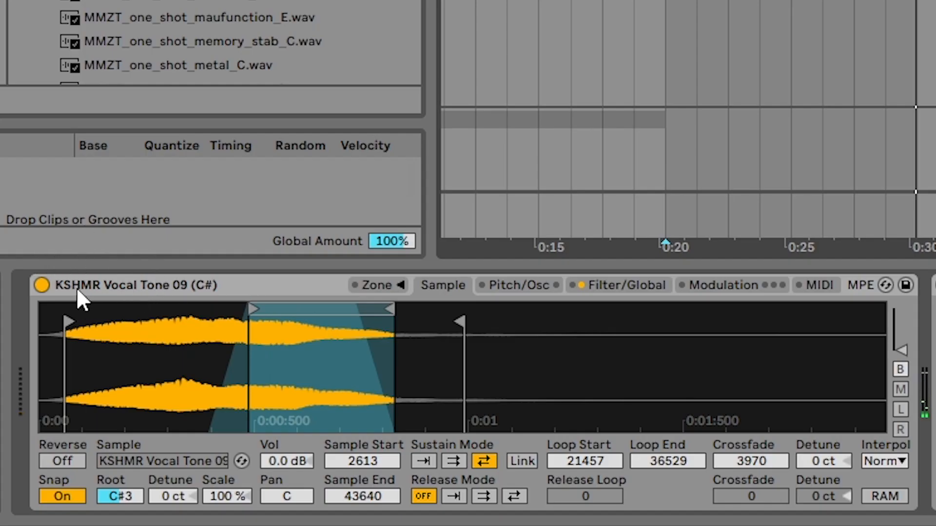
Step: Locate the Sampler's KSHMR Vocal Tone 09 (C#) sample in Live's browser and look through the neighbouring files
{"action": "right_click", "coordinate": [269, 366]}
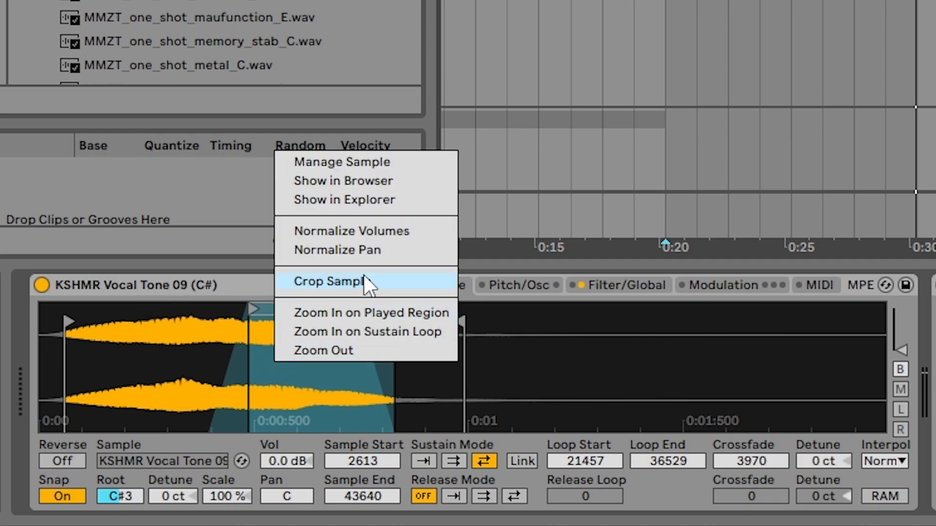
{"action": "left_click", "coordinate": [358, 184]}
{"action": "scroll", "coordinate": [195, 5], "scroll_direction": "down", "scroll_amount": 1}
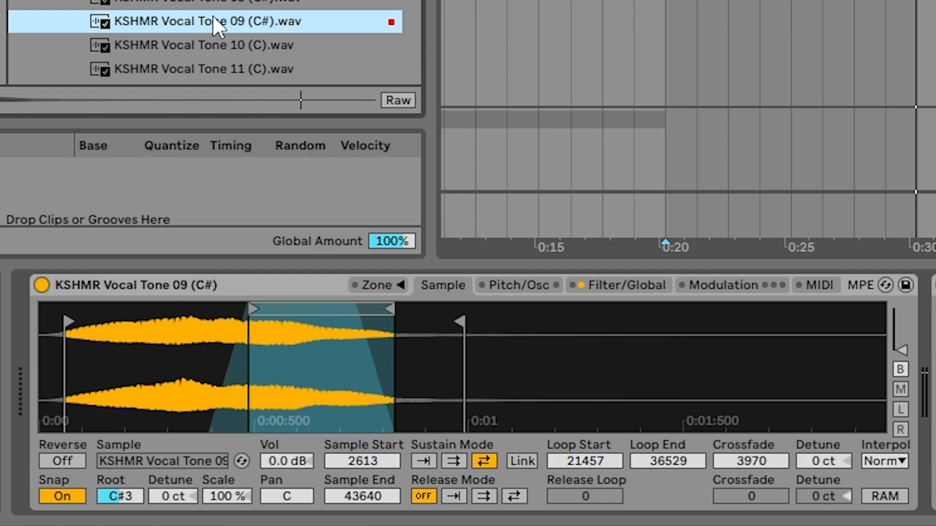
Step: View the key zone of the Sampler's KSHMR Vocal Tone 09 (C#) sample and hide the zone editor again
{"action": "left_click", "coordinate": [554, 3]}
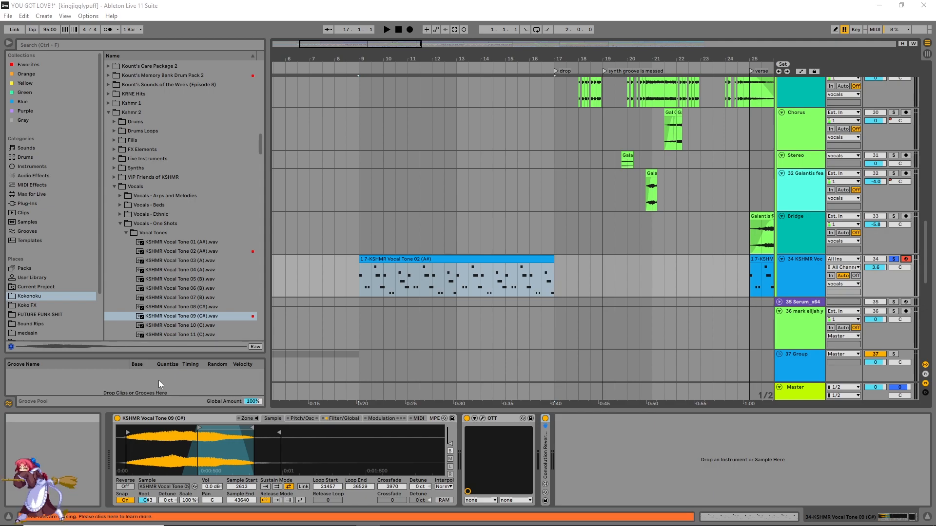
{"action": "left_click", "coordinate": [247, 418]}
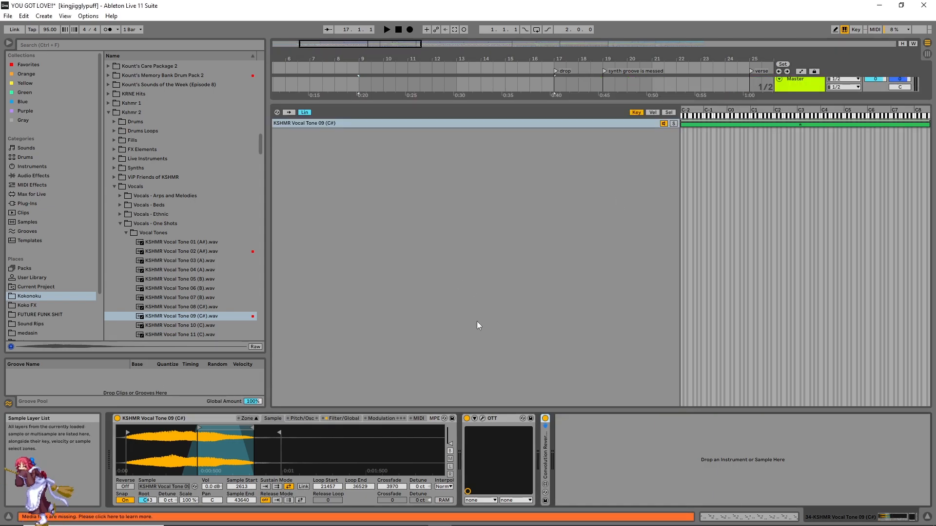
{"action": "left_click", "coordinate": [248, 418]}
Step: In the pitch settings, turn the oscillator on and off, and give the pitch envelope a 3.08 ms attack and an amount of -13 st
{"action": "left_click", "coordinate": [303, 421]}
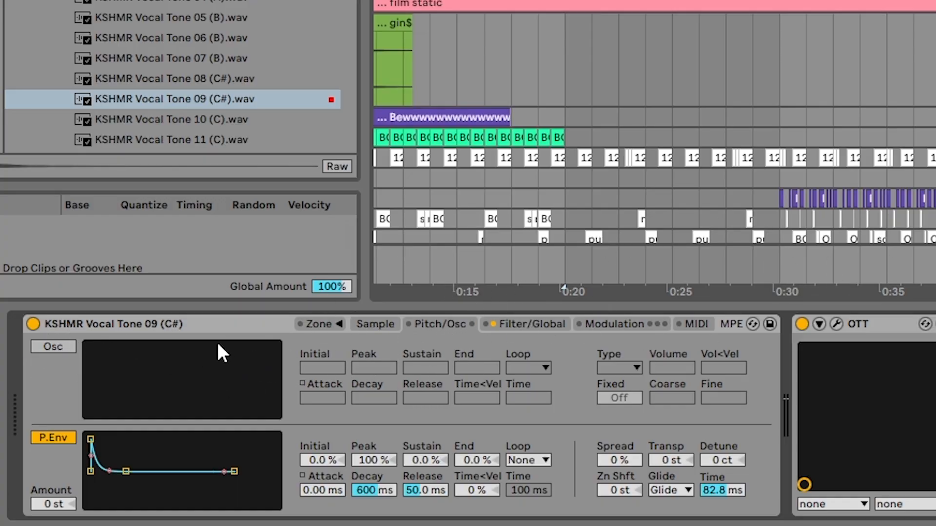
{"action": "left_click", "coordinate": [62, 347]}
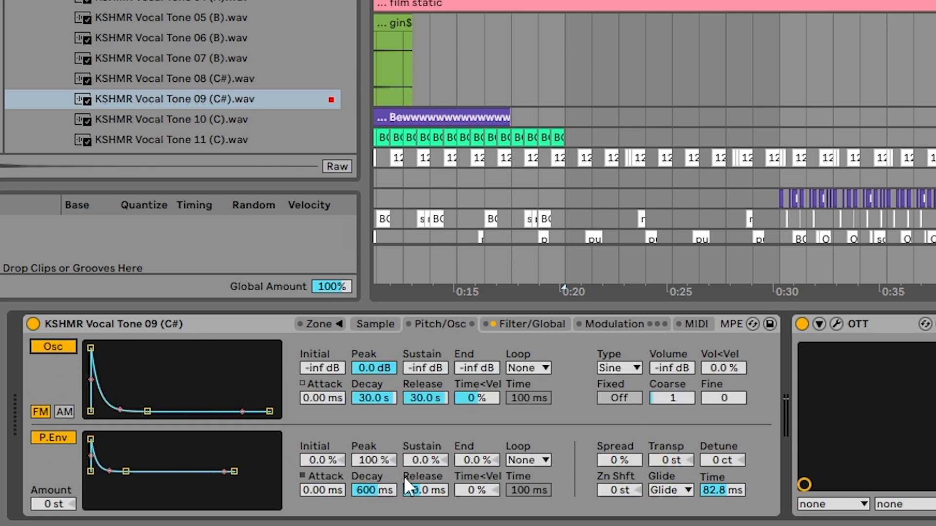
{"action": "left_click", "coordinate": [63, 346]}
{"action": "left_click_drag", "start_coordinate": [90, 439], "coordinate": [108, 440]}
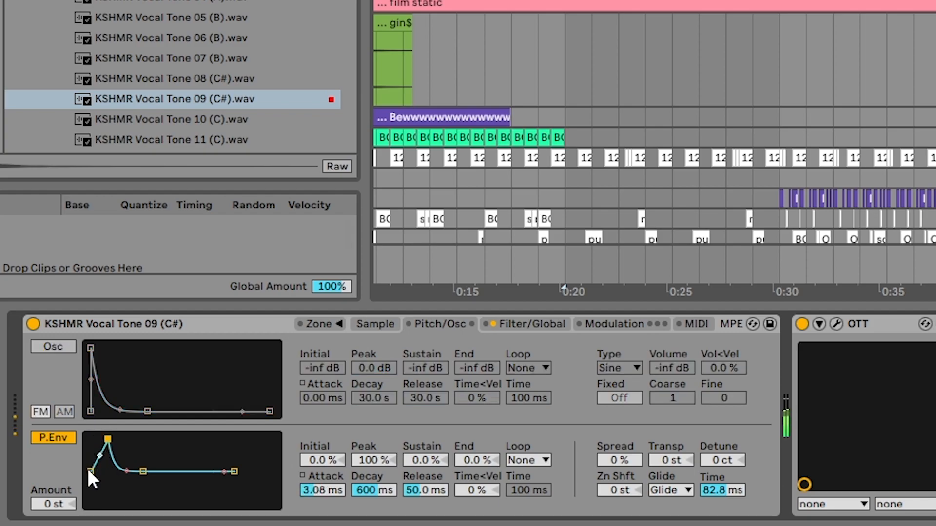
{"action": "left_click_drag", "start_coordinate": [51, 500], "coordinate": [52, 525]}
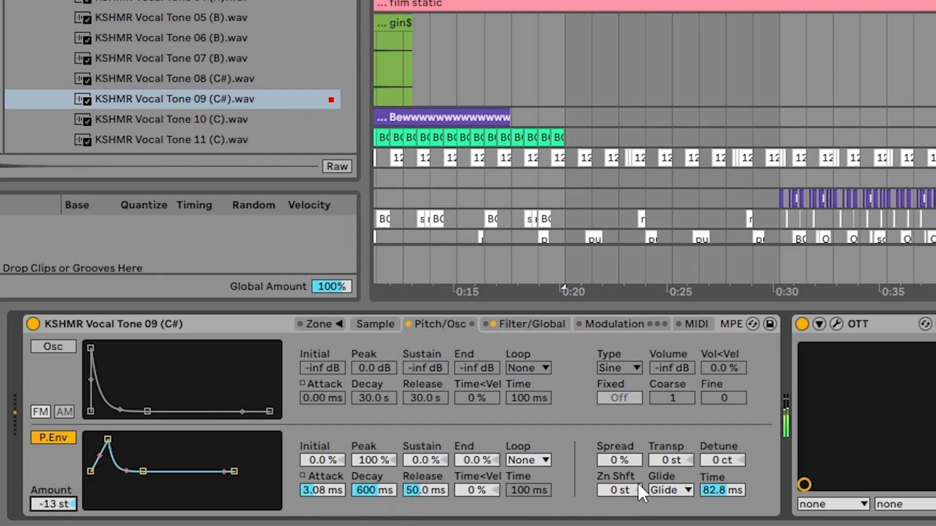
Step: Try a 48 % spread, set the oscillator envelope's attack to 5.85 ms, and leave both the oscillator and pitch envelope off
{"action": "left_click_drag", "start_coordinate": [622, 464], "coordinate": [622, 441]}
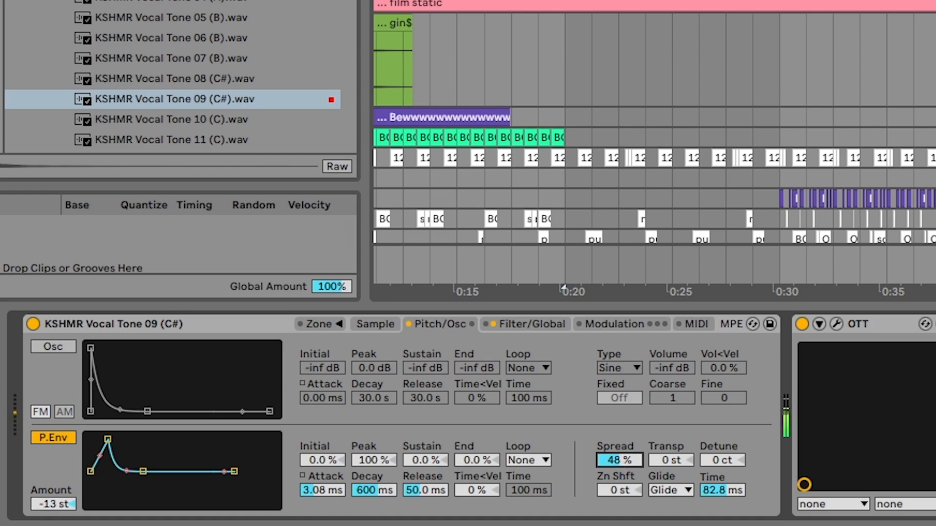
{"action": "left_click", "coordinate": [46, 348]}
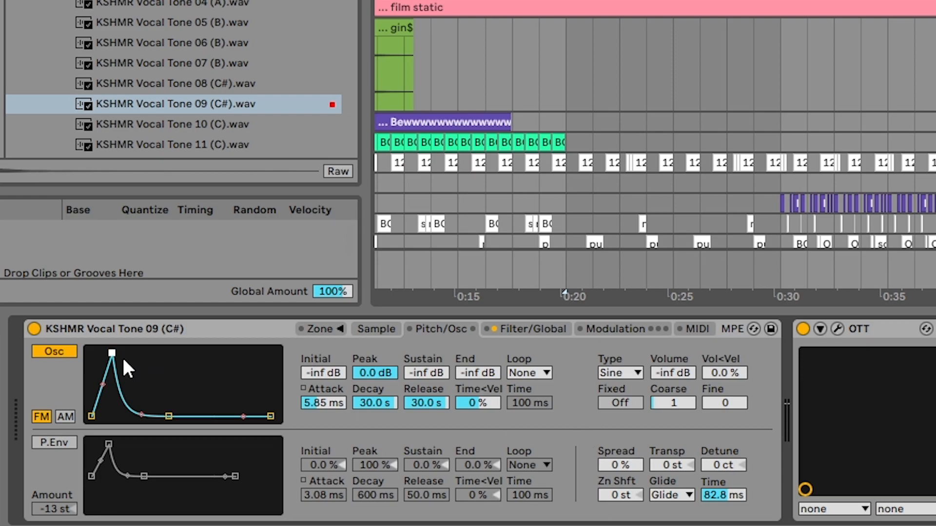
{"action": "left_click", "coordinate": [54, 351]}
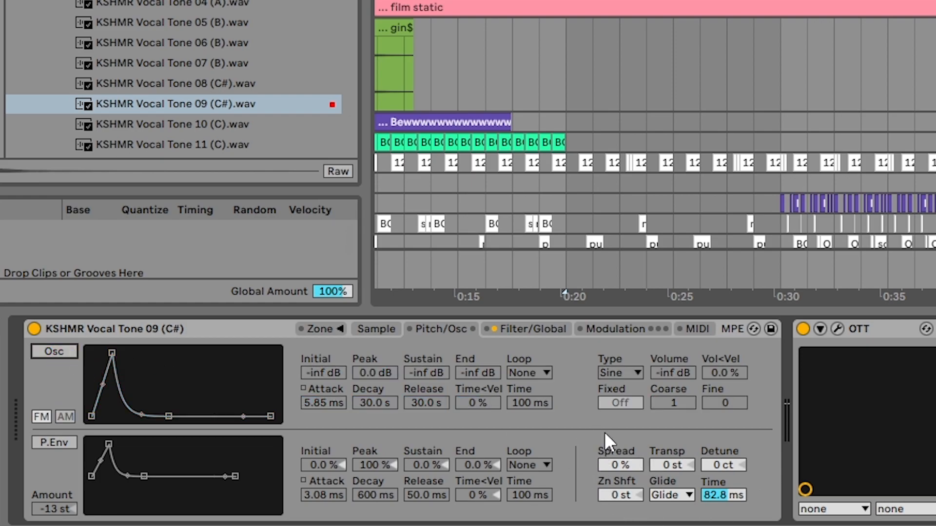
Step: Try the Sampler's Spread at 100 % and reset it to 0 %
{"action": "left_click", "coordinate": [615, 464]}
{"action": "left_click_drag", "start_coordinate": [615, 463], "coordinate": [615, 412]}
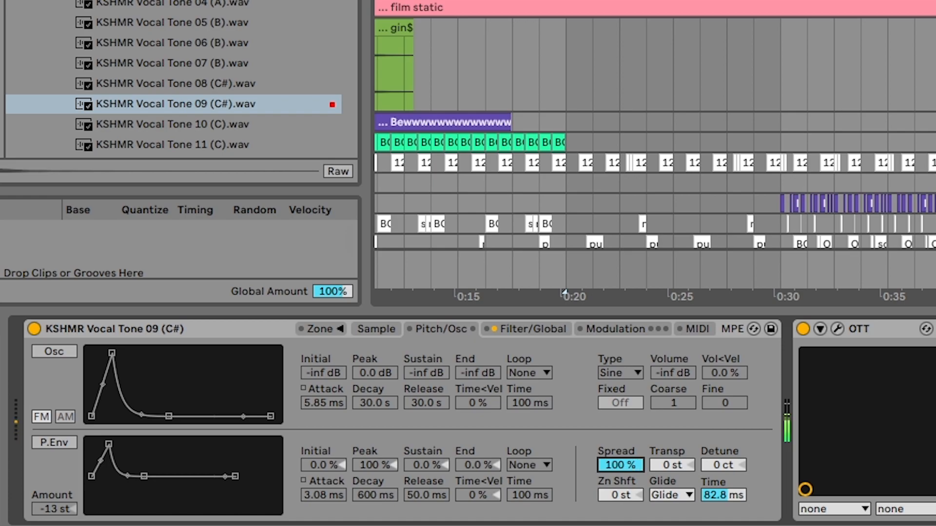
{"action": "key", "text": "Delete"}
{"action": "left_click", "coordinate": [675, 466]}
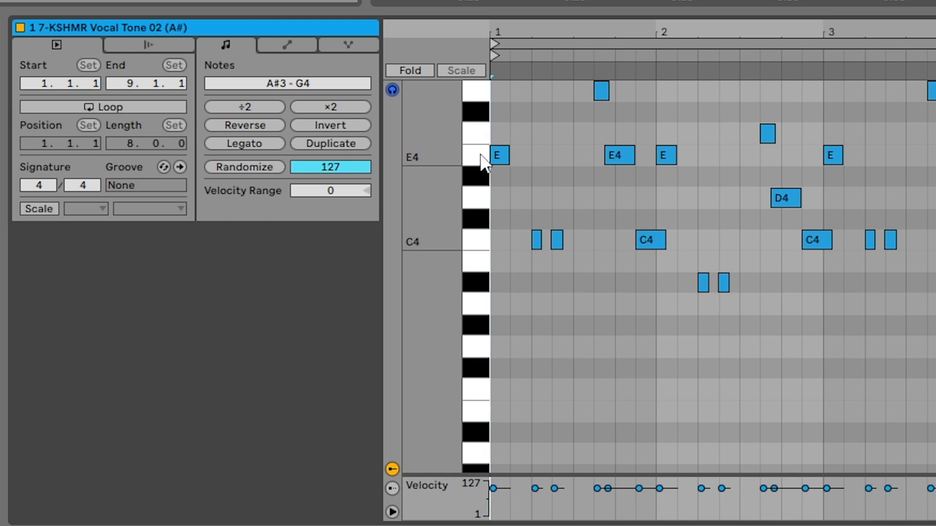
Step: Audition the piano roll keys between C4 and G4 in the KSHMR Vocal Tone clip to illustrate semitone steps
{"action": "left_click", "coordinate": [476, 244]}
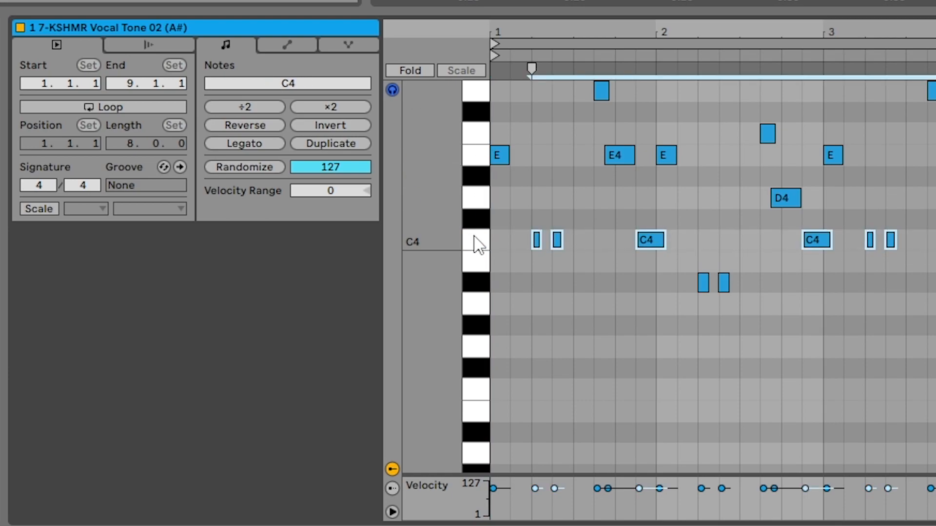
{"action": "left_click", "coordinate": [476, 214]}
{"action": "left_click", "coordinate": [480, 200]}
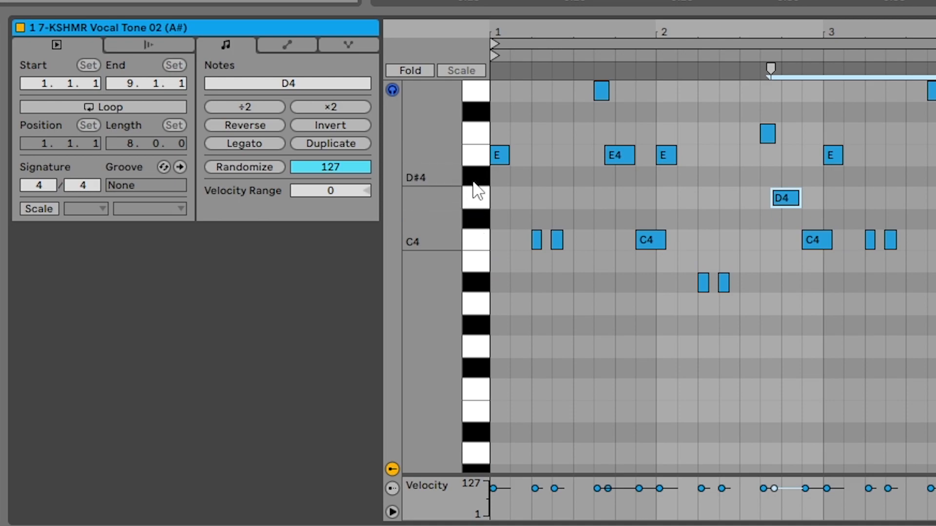
{"action": "left_click_drag", "start_coordinate": [444, 190], "coordinate": [444, 266]}
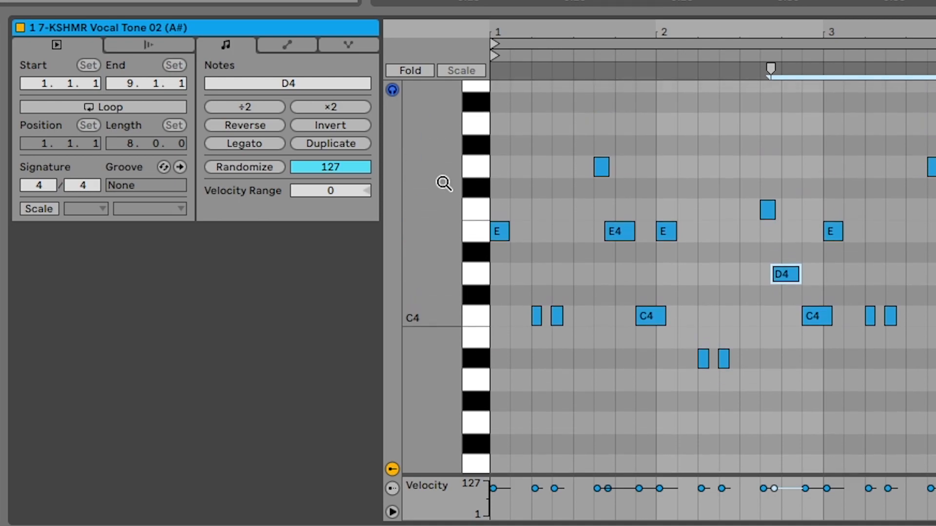
{"action": "left_click", "coordinate": [479, 317]}
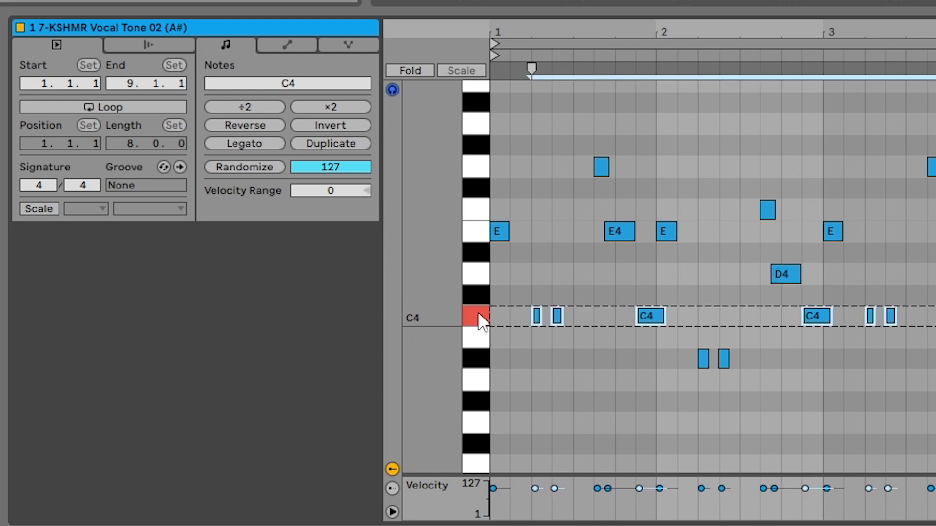
{"action": "left_click", "coordinate": [472, 276]}
{"action": "left_click", "coordinate": [476, 235]}
{"action": "left_click", "coordinate": [474, 207]}
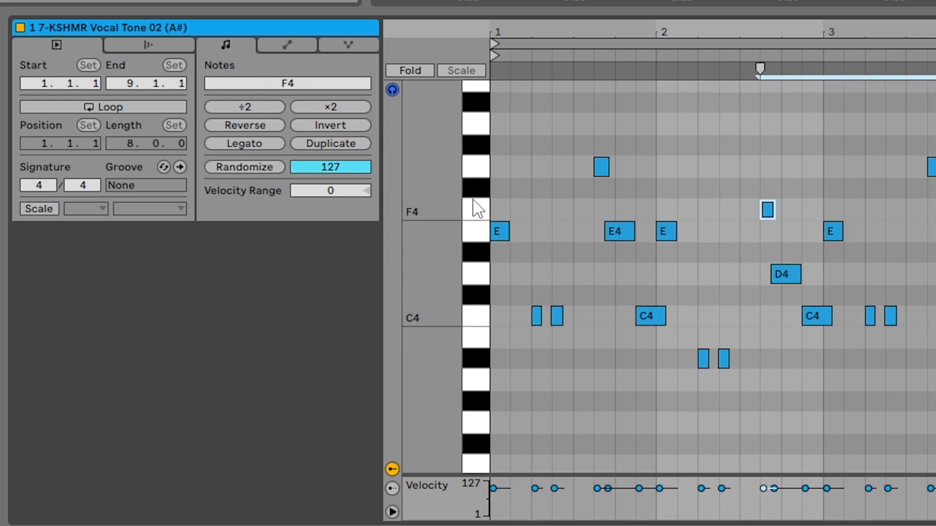
{"action": "left_click", "coordinate": [479, 168]}
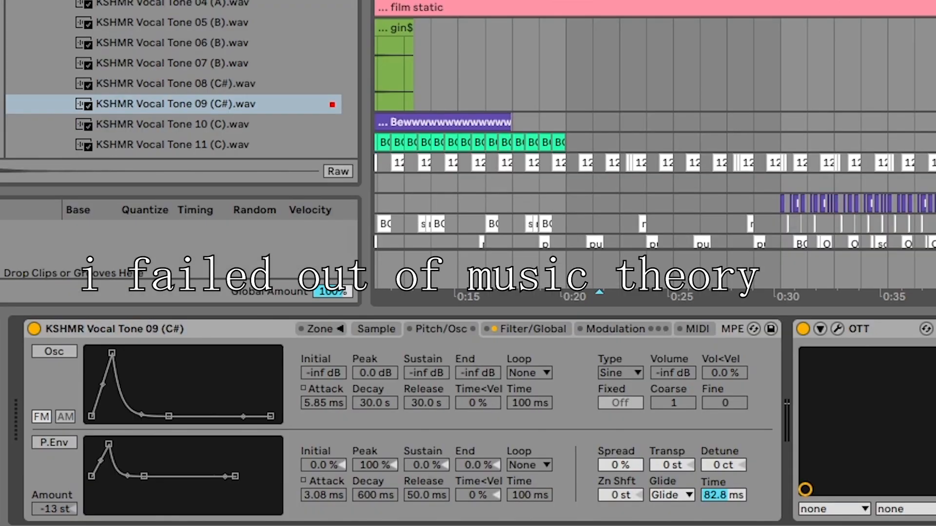
Step: Try out the Sampler's transpose and detune controls and reset Detune to 0 ct
{"action": "left_click_drag", "start_coordinate": [668, 465], "coordinate": [724, 475]}
{"action": "double_click", "coordinate": [719, 464]}
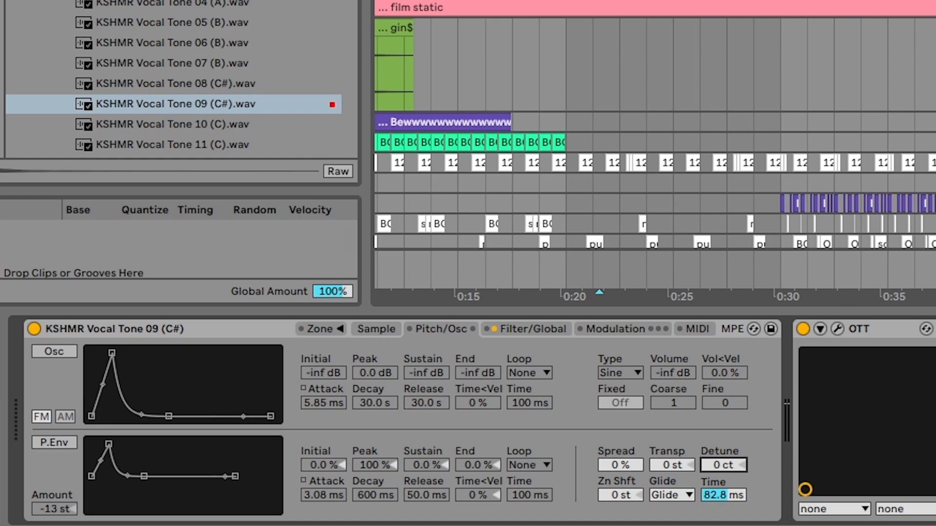
{"action": "left_click", "coordinate": [566, 3]}
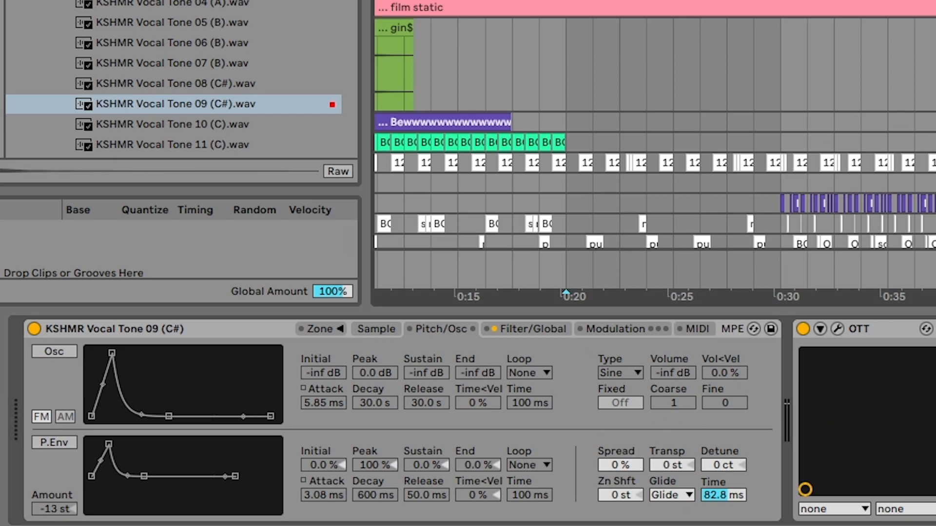
Step: In the filter settings, lower the low-pass filter's frequency to 10.0 kHz with 0.0 % resonance
{"action": "left_click", "coordinate": [531, 327]}
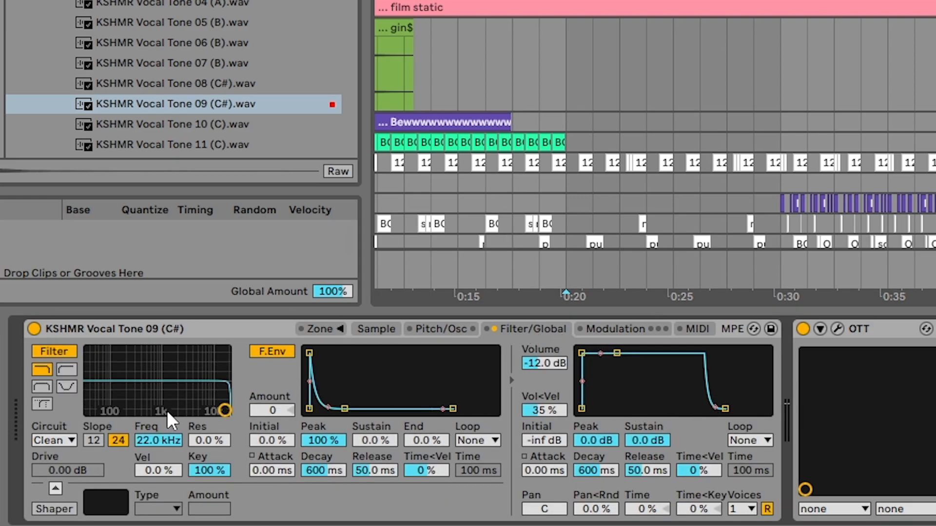
{"action": "mouse_move", "coordinate": [227, 413]}
{"action": "left_mouse_down"}
{"action": "mouse_move", "coordinate": [105, 411]}
{"action": "mouse_move", "coordinate": [225, 412]}
{"action": "left_mouse_up"}
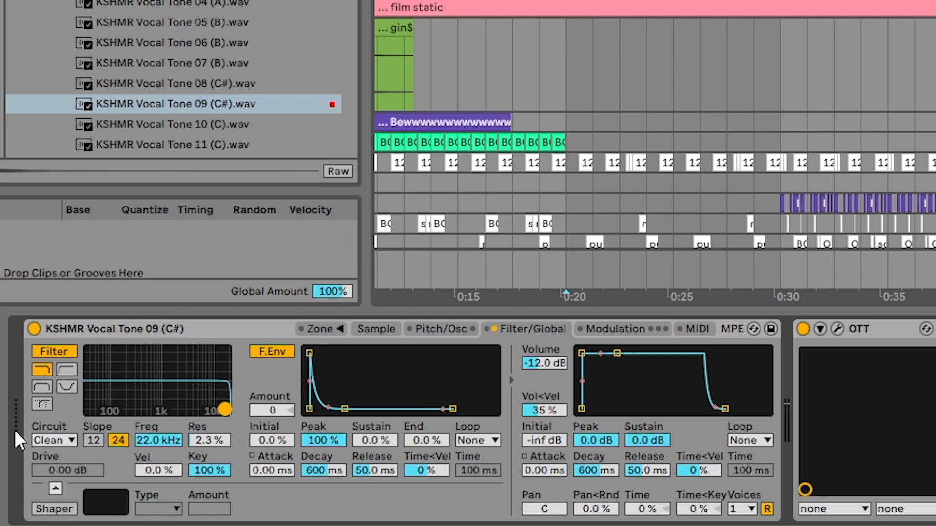
{"action": "mouse_move", "coordinate": [225, 410]}
{"action": "left_mouse_down"}
{"action": "mouse_move", "coordinate": [184, 382]}
{"action": "mouse_move", "coordinate": [199, 392]}
{"action": "mouse_move", "coordinate": [159, 381]}
{"action": "mouse_move", "coordinate": [209, 390]}
{"action": "mouse_move", "coordinate": [152, 383]}
{"action": "mouse_move", "coordinate": [210, 409]}
{"action": "left_mouse_up"}
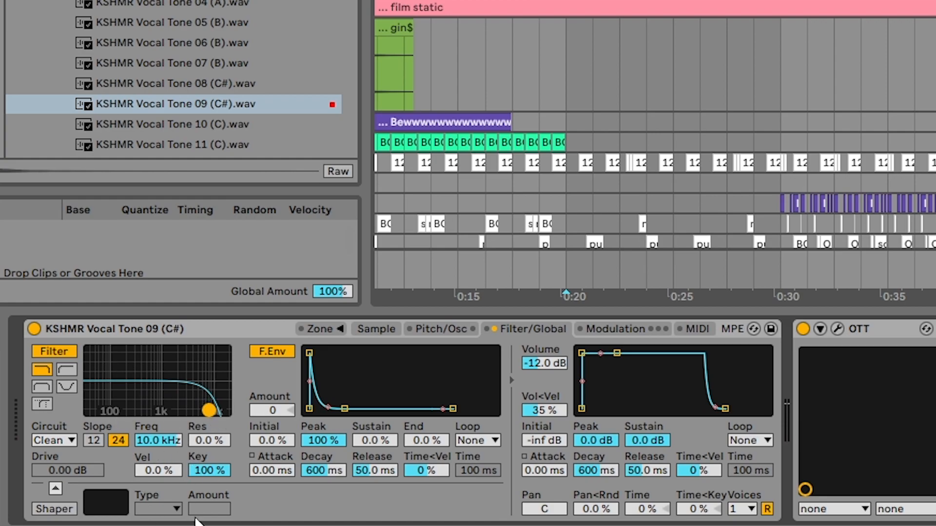
Step: Set the filter to 2.44 kHz with 41 % resonance, and its envelope to 525 ms attack, 15.5 s decay and 37 % sustain
{"action": "left_click_drag", "start_coordinate": [309, 353], "coordinate": [363, 353]}
{"action": "left_click_drag", "start_coordinate": [209, 410], "coordinate": [180, 391]}
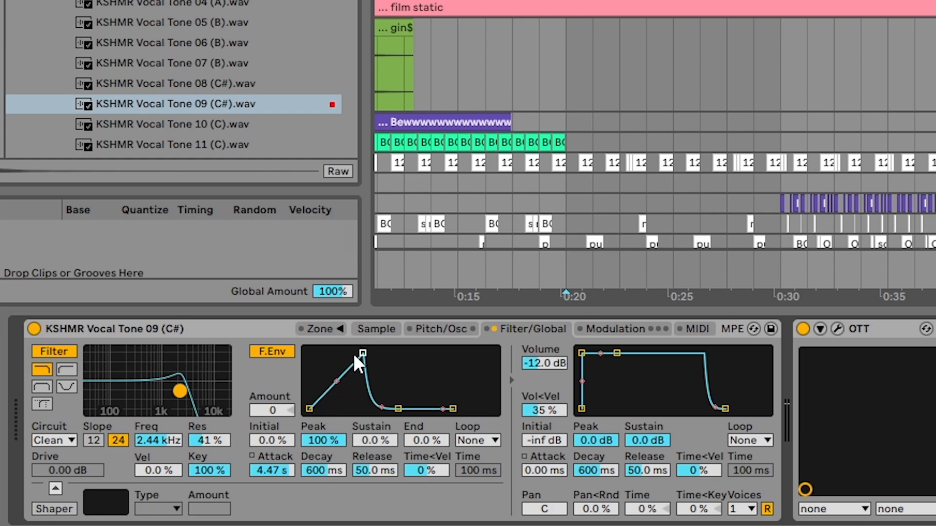
{"action": "left_click_drag", "start_coordinate": [362, 354], "coordinate": [352, 354]}
{"action": "left_click_drag", "start_coordinate": [388, 409], "coordinate": [396, 392]}
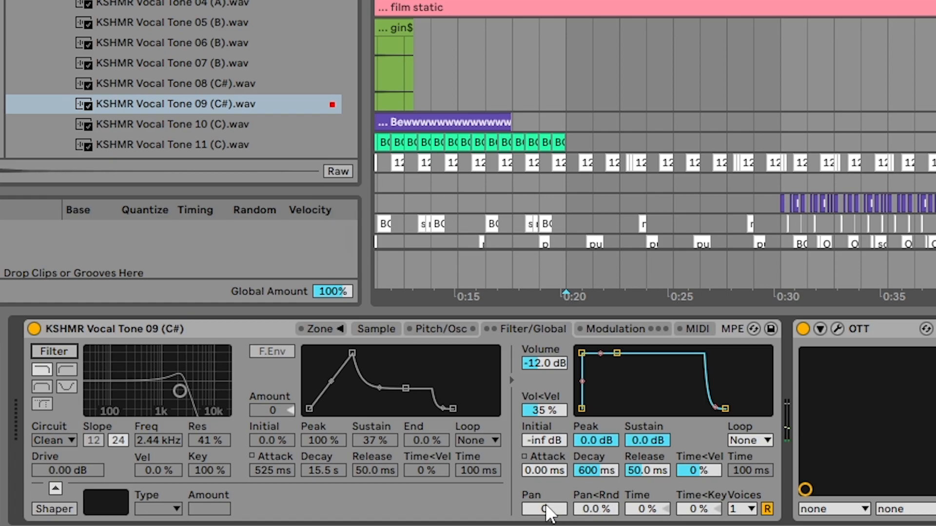
Step: With the filter switched off, set Pan to 1R and try a Pan<Rnd of 70 % and a Time of -65 %, resetting both to zero
{"action": "left_click_drag", "start_coordinate": [547, 508], "coordinate": [558, 466]}
{"action": "left_click_drag", "start_coordinate": [595, 510], "coordinate": [595, 451]}
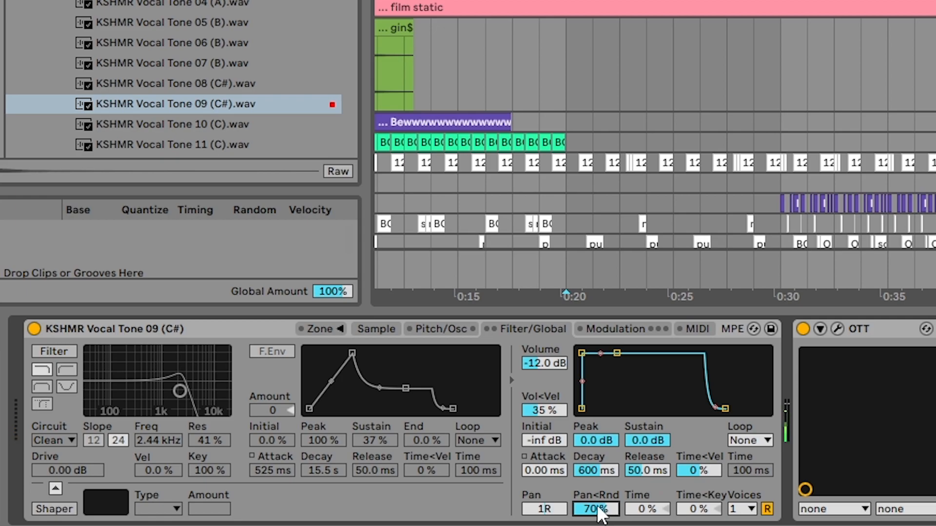
{"action": "left_click_drag", "start_coordinate": [600, 513], "coordinate": [655, 518]}
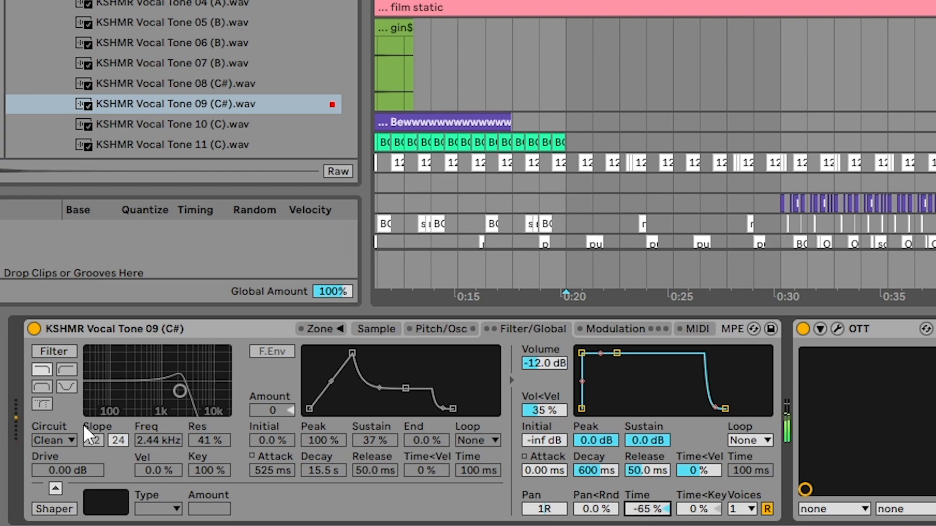
{"action": "mouse_move", "coordinate": [642, 509]}
{"action": "left_mouse_down"}
{"action": "mouse_move", "coordinate": [643, 494]}
{"action": "mouse_move", "coordinate": [655, 513]}
{"action": "left_mouse_up"}
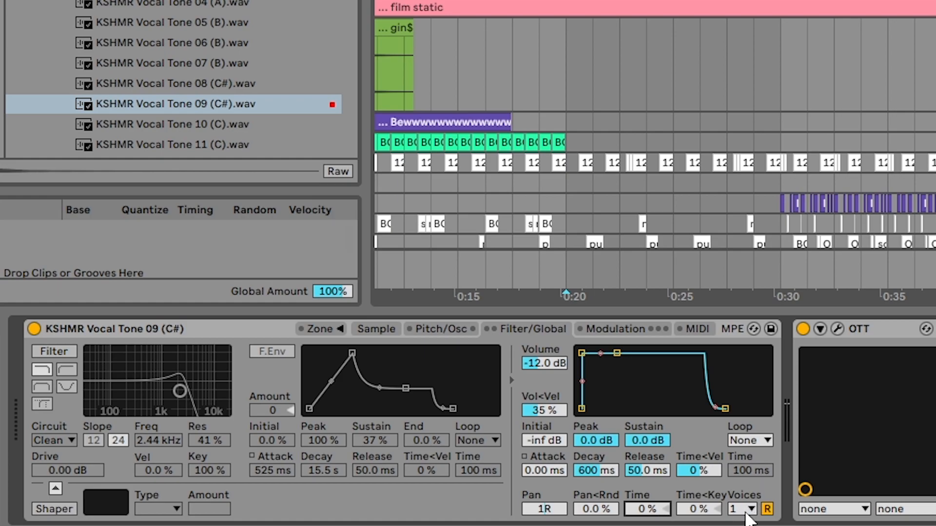
Step: Try the Sampler with 4 voices and set the voice count back to 1
{"action": "left_click", "coordinate": [744, 511]}
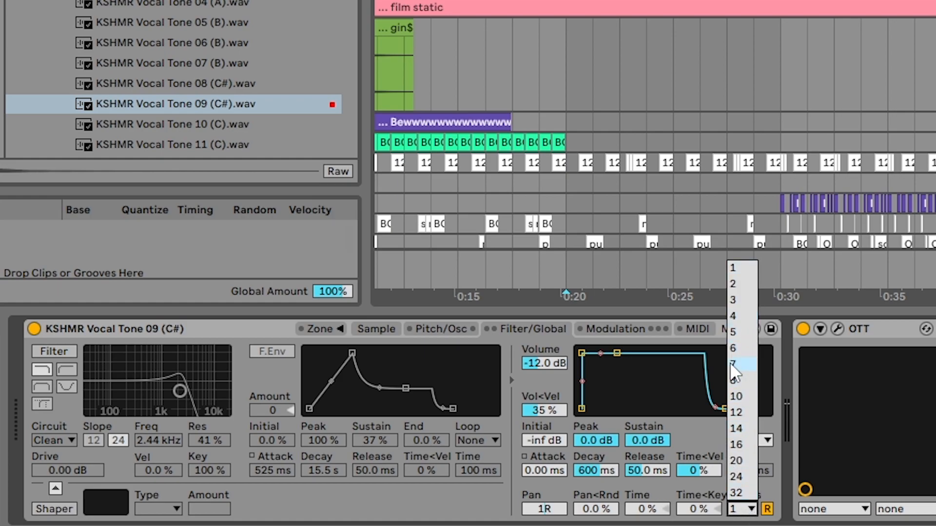
{"action": "left_click", "coordinate": [738, 316]}
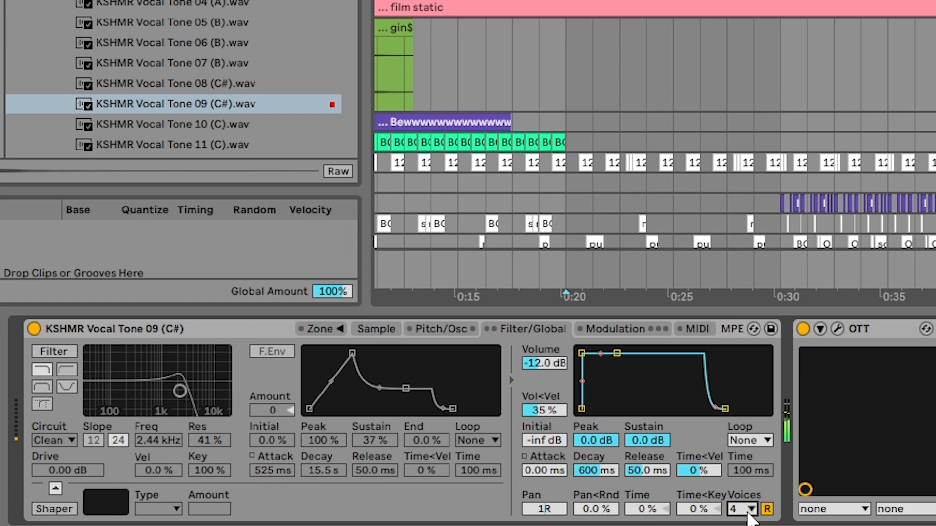
{"action": "left_click", "coordinate": [742, 510]}
{"action": "left_click", "coordinate": [738, 268]}
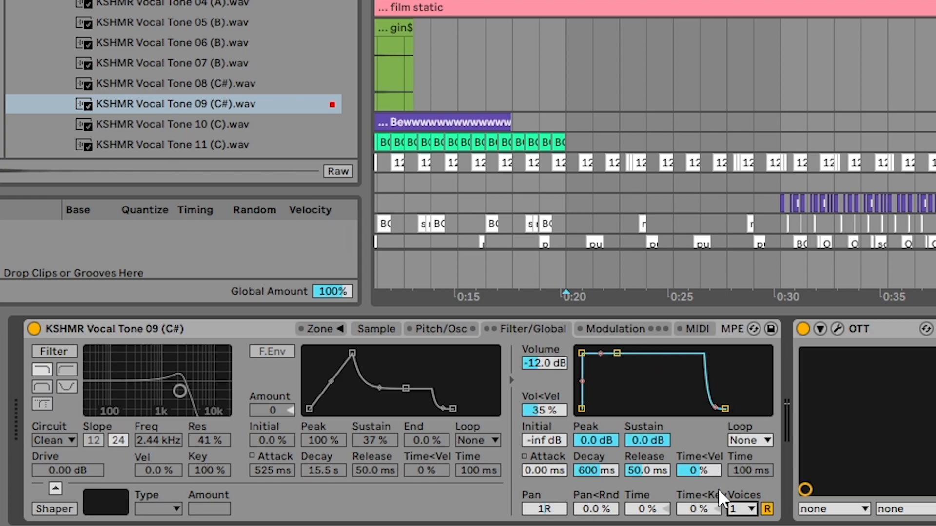
Step: In the Sampler's modulation settings, switch LFO 1 off and back on
{"action": "left_click", "coordinate": [638, 323]}
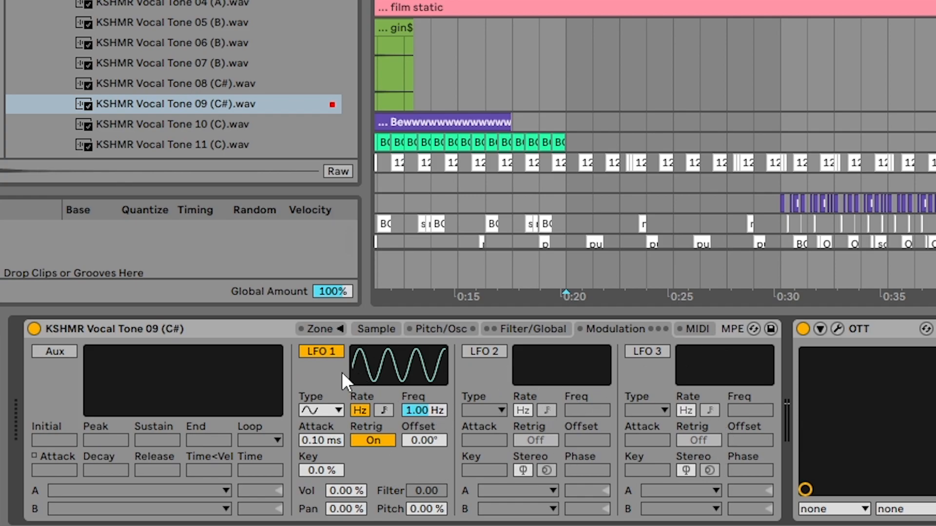
{"action": "left_click", "coordinate": [329, 352]}
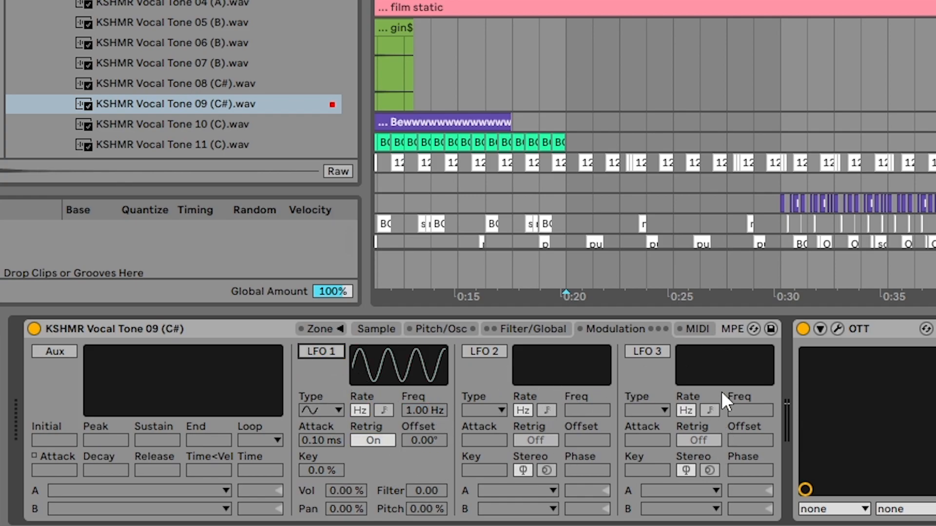
{"action": "left_click", "coordinate": [324, 352]}
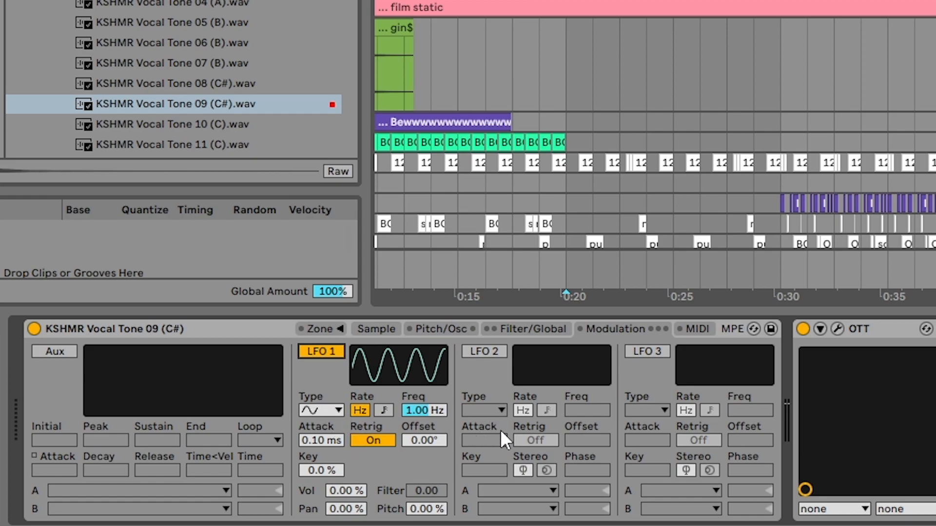
Step: Enable the Aux envelope and look through the modulation destinations available for its slot A, leaving it off
{"action": "left_click", "coordinate": [60, 352]}
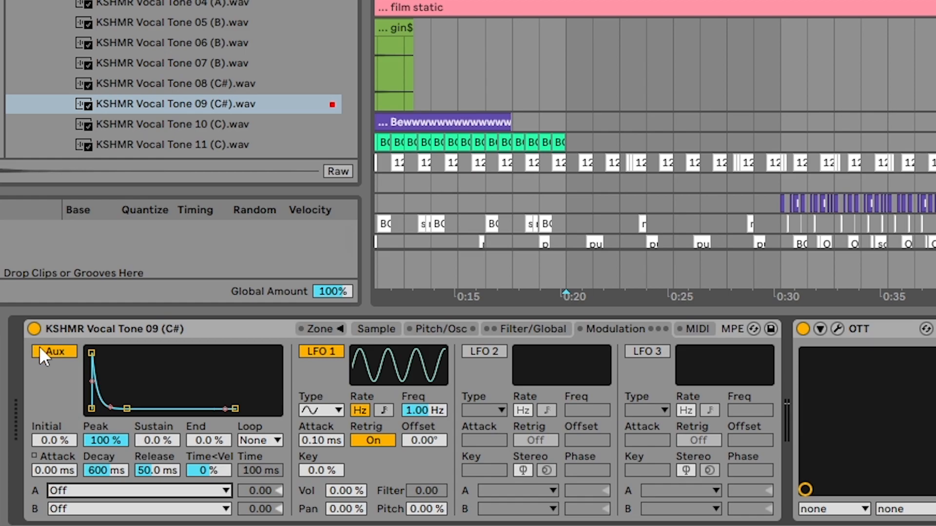
{"action": "left_click", "coordinate": [107, 490]}
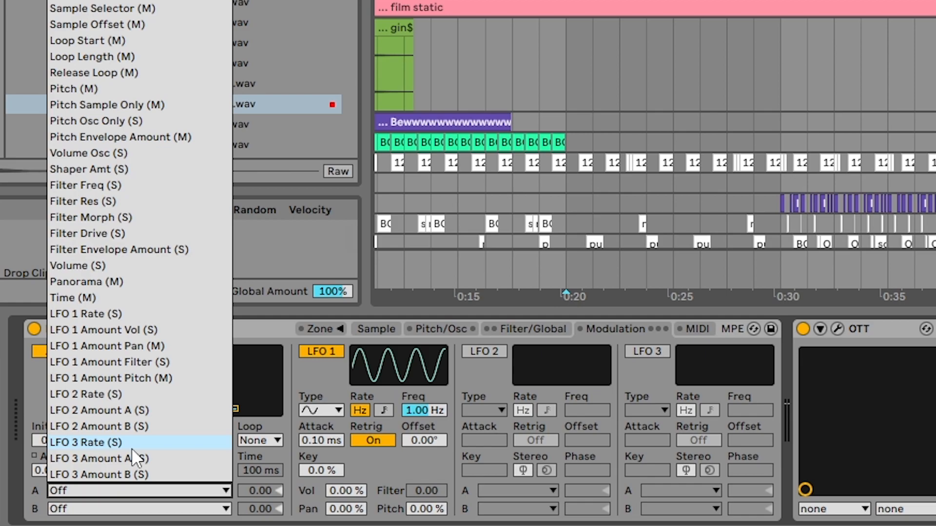
{"action": "left_click", "coordinate": [256, 333]}
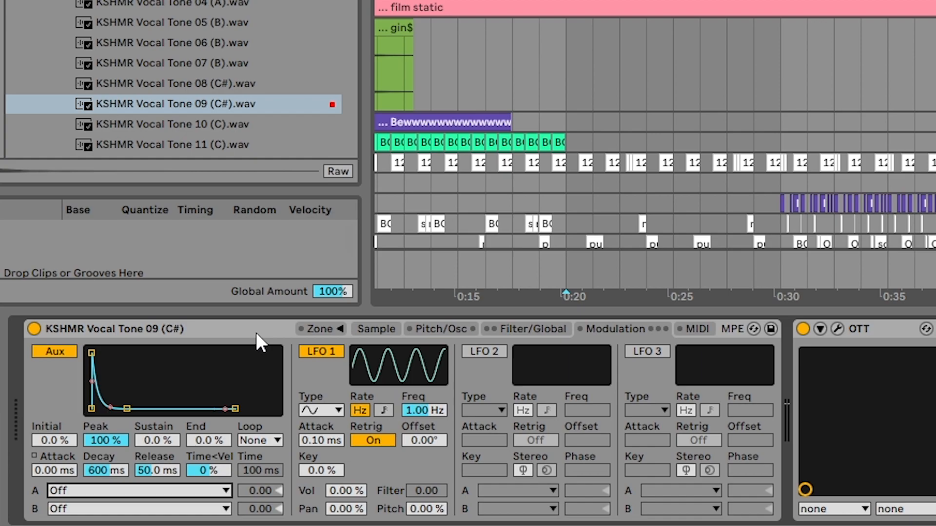
Step: Review the Sampler's Filter/Global, Pitch/Osc, Sample and Modulation settings
{"action": "left_click", "coordinate": [534, 329]}
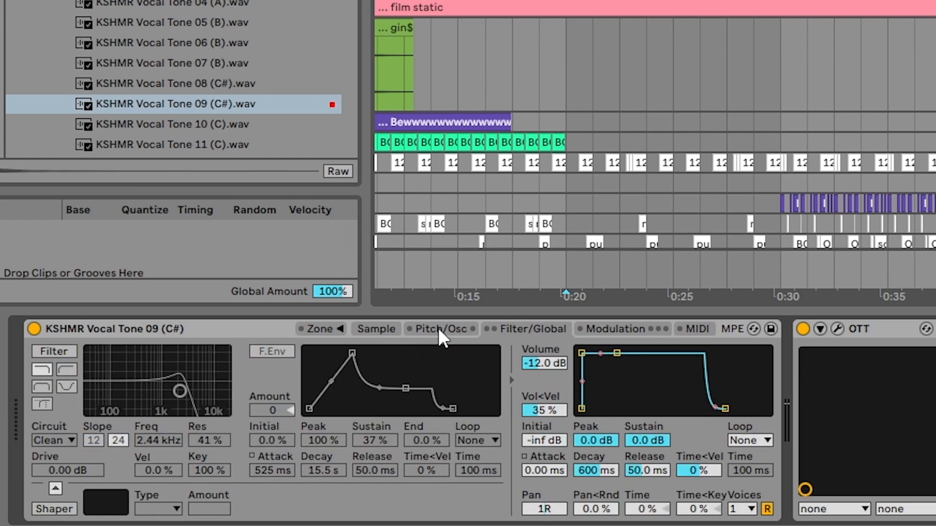
{"action": "left_click", "coordinate": [433, 327]}
{"action": "left_click", "coordinate": [512, 327]}
{"action": "left_click", "coordinate": [601, 326]}
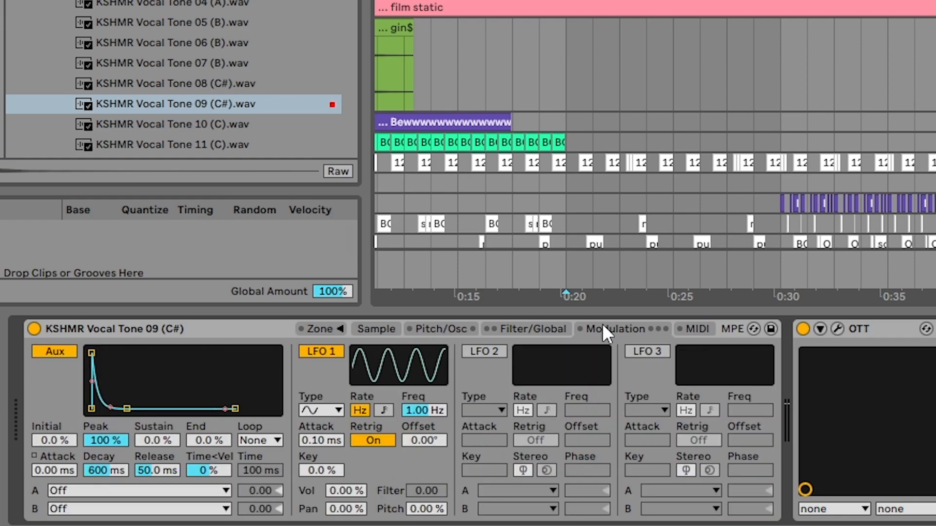
{"action": "left_click", "coordinate": [530, 331]}
{"action": "left_click", "coordinate": [455, 329]}
{"action": "left_click", "coordinate": [380, 326]}
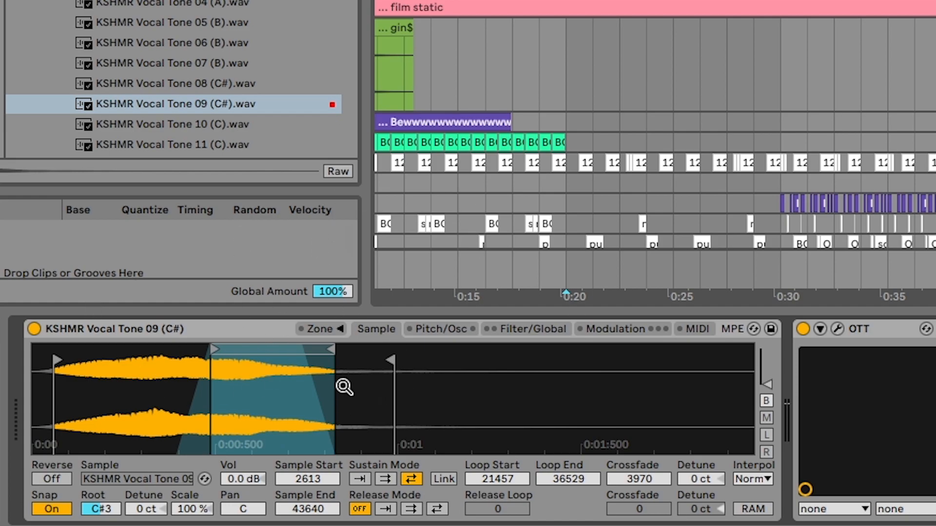
{"action": "left_click", "coordinate": [439, 331]}
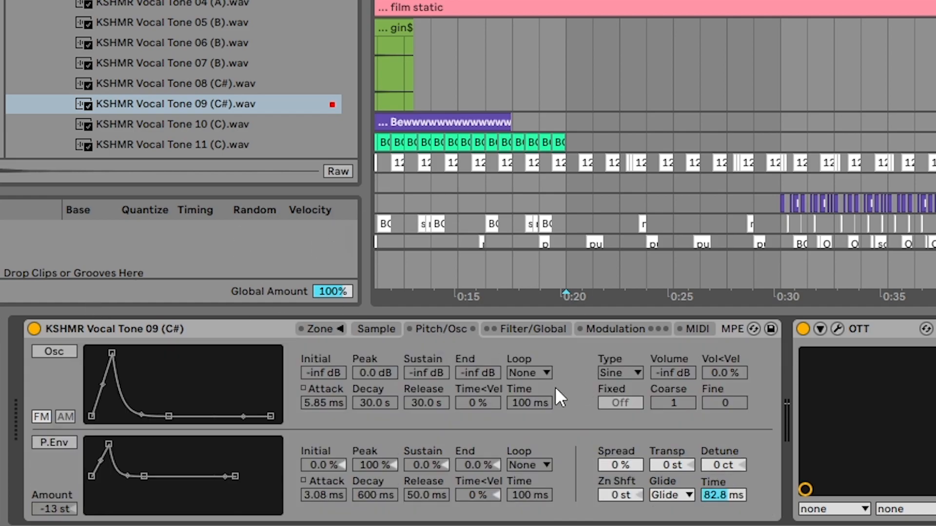
{"action": "left_click", "coordinate": [636, 330]}
Step: In the Sampler's MIDI settings, look through the modulation destinations available for both Key slots
{"action": "left_click", "coordinate": [698, 329]}
{"action": "left_click", "coordinate": [166, 352]}
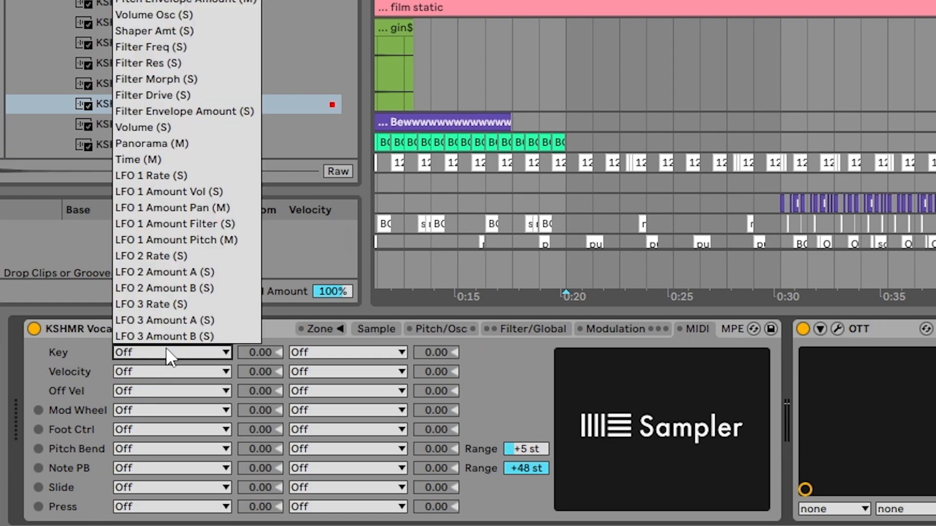
{"action": "left_click", "coordinate": [179, 474]}
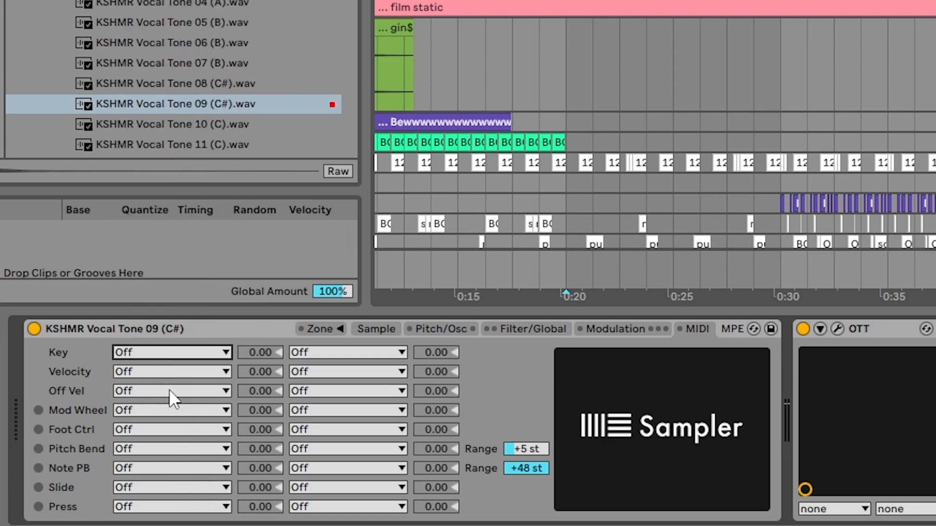
{"action": "left_click", "coordinate": [359, 354]}
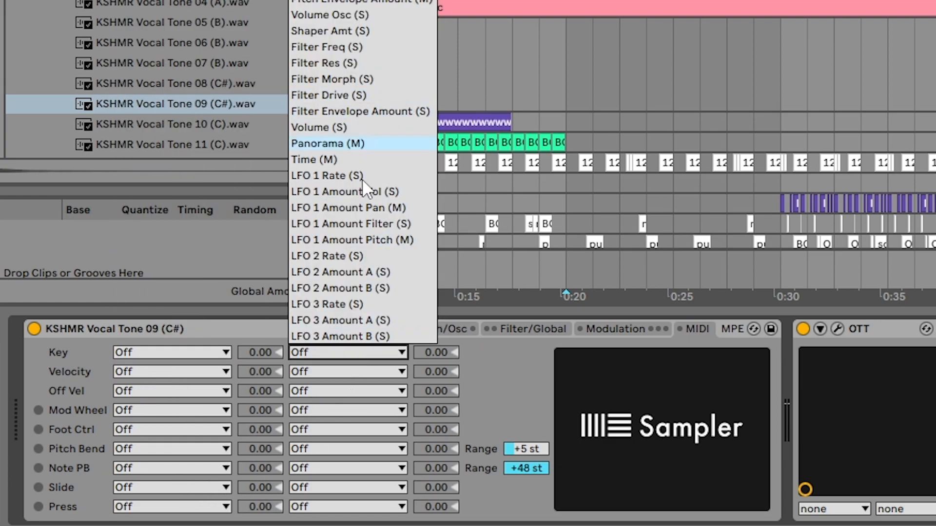
{"action": "left_click", "coordinate": [355, 192]}
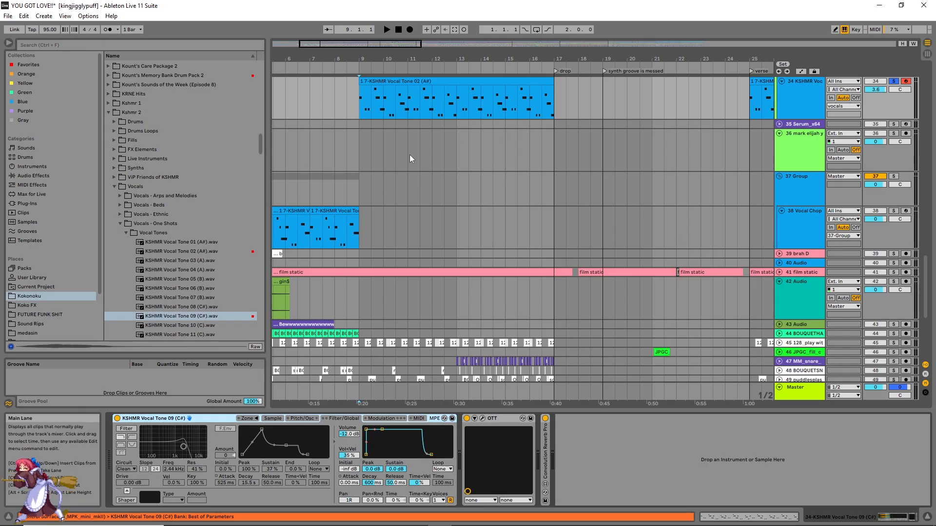
Step: Play short passages of the vocal tone clip from the middle and end of bar 9 to hear the extended note and glide
{"action": "left_click", "coordinate": [357, 147]}
{"action": "scroll", "coordinate": [357, 147], "scroll_direction": "up", "scroll_amount": 1}
{"action": "scroll", "coordinate": [357, 147], "scroll_direction": "up", "scroll_amount": 5}
{"action": "left_click", "coordinate": [369, 154]}
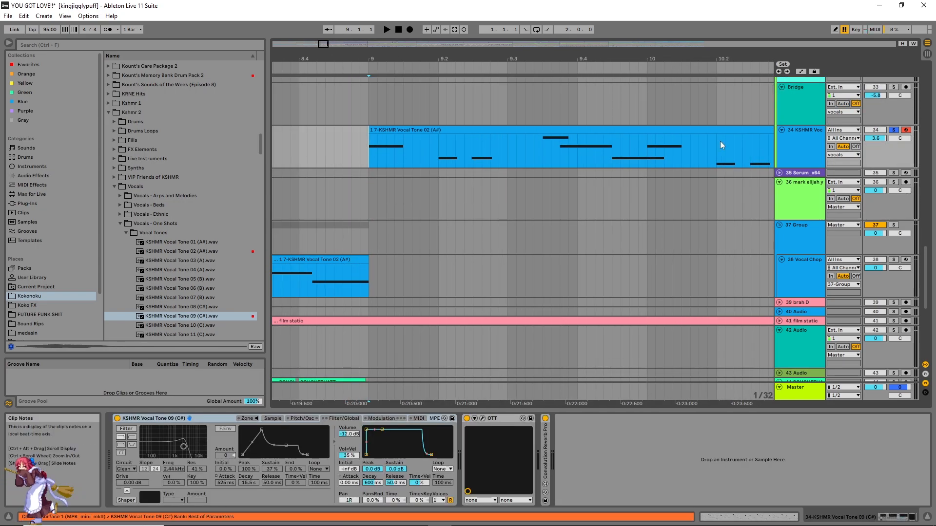
{"action": "left_click", "coordinate": [544, 157]}
{"action": "key", "text": "space"}
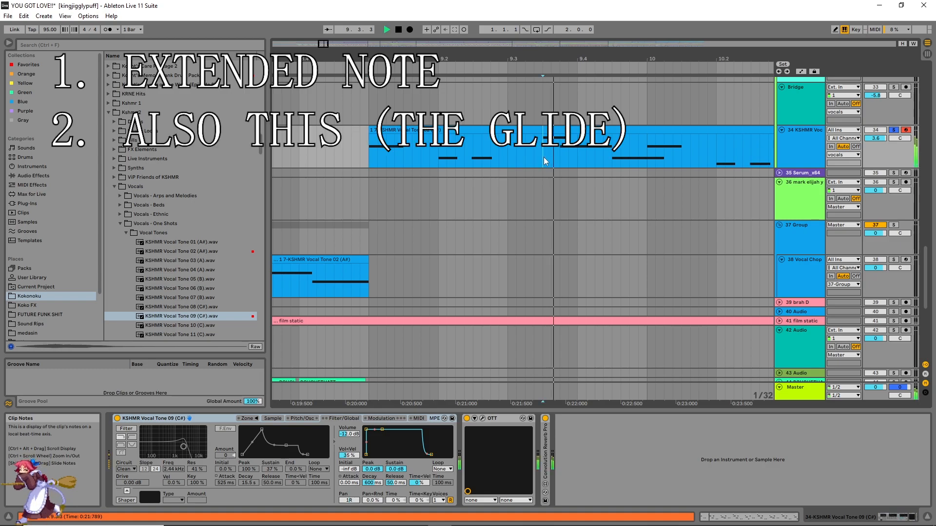
{"action": "key", "text": "space"}
{"action": "key", "text": "space"}
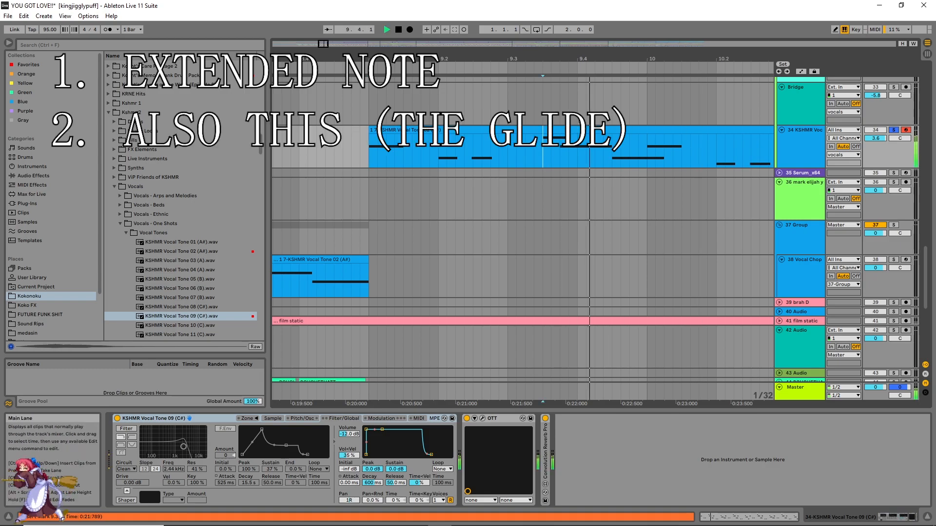
{"action": "key", "text": "space"}
{"action": "left_click", "coordinate": [613, 152]}
{"action": "key", "text": "space"}
{"action": "key", "text": "space"}
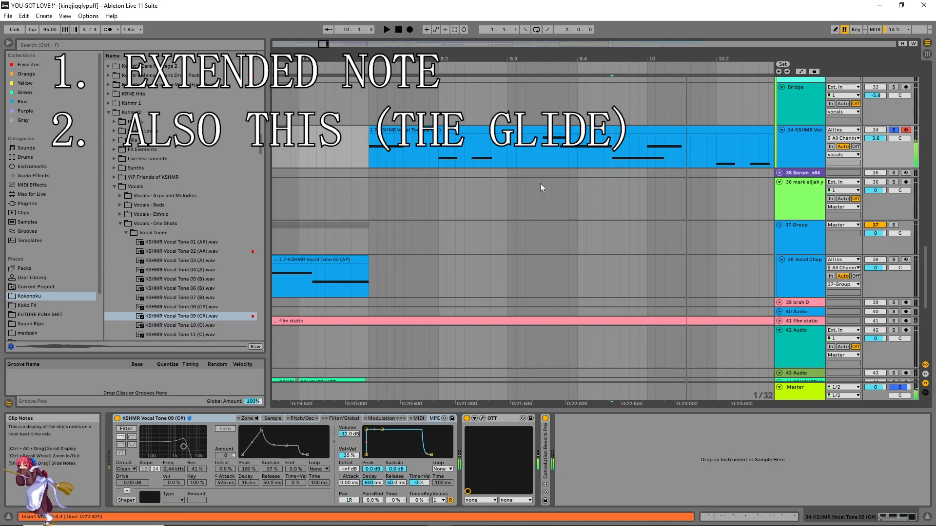
Step: Play the vocal tone clip briefly from position 11.3.3
{"action": "scroll", "coordinate": [627, 143], "scroll_direction": "right", "scroll_amount": 3}
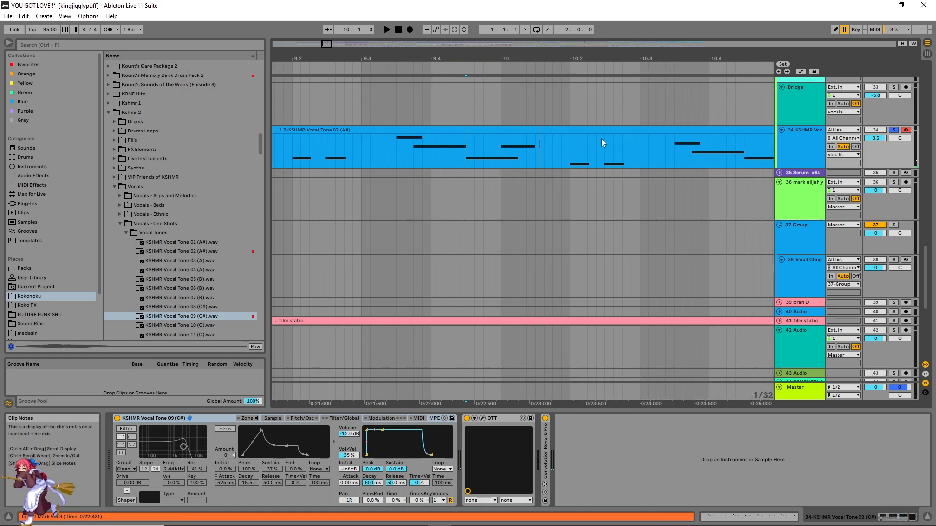
{"action": "scroll", "coordinate": [597, 140], "scroll_direction": "down", "scroll_amount": 3}
{"action": "scroll", "coordinate": [522, 144], "scroll_direction": "right", "scroll_amount": 3}
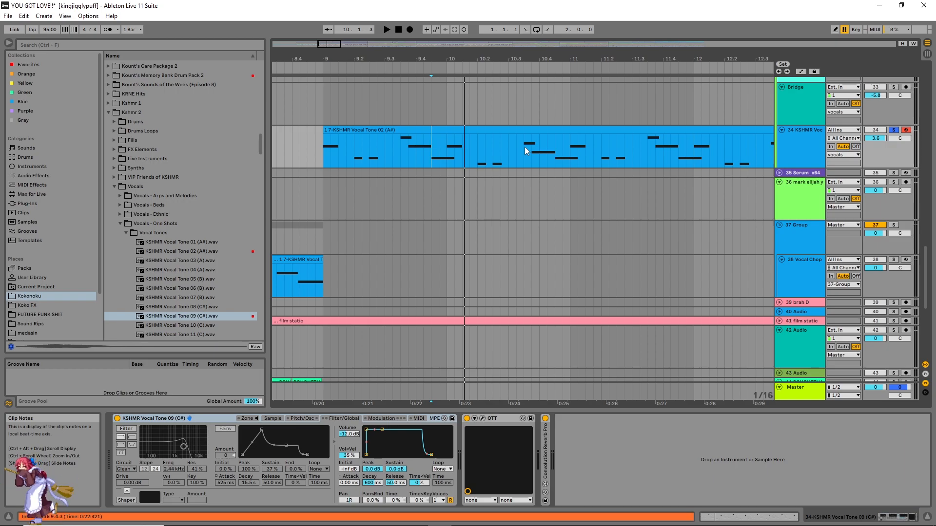
{"action": "left_click_drag", "start_coordinate": [326, 44], "coordinate": [326, 31]}
{"action": "left_click_drag", "start_coordinate": [373, 131], "coordinate": [369, 131]}
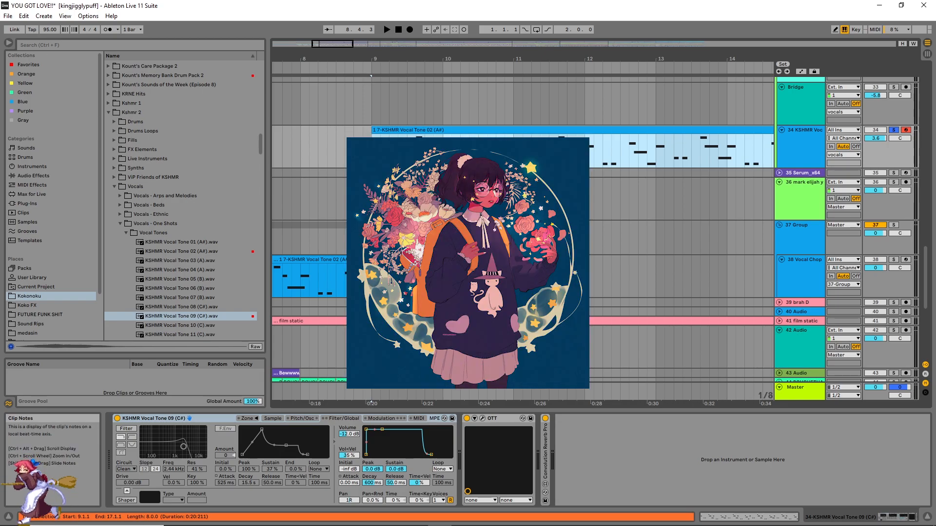
{"action": "left_click", "coordinate": [370, 153]}
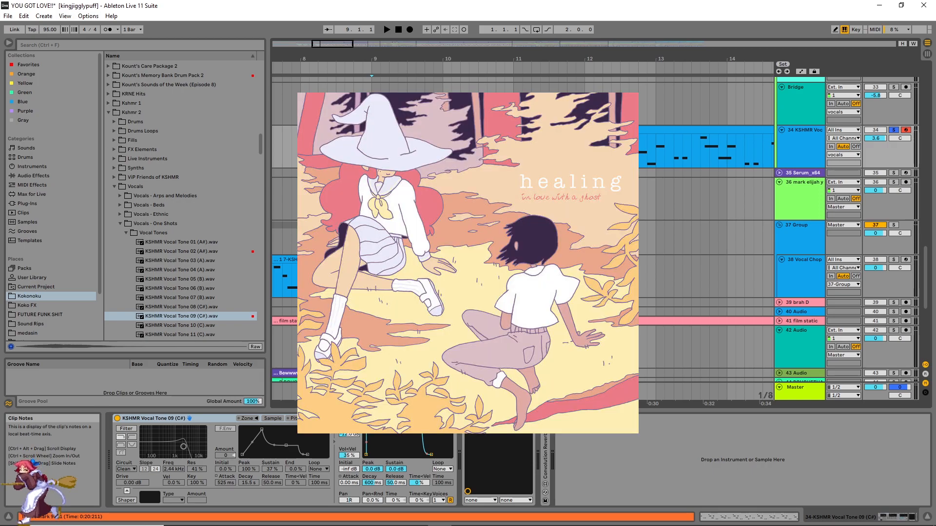
{"action": "left_click", "coordinate": [559, 150]}
{"action": "key", "text": "space"}
{"action": "key", "text": "space"}
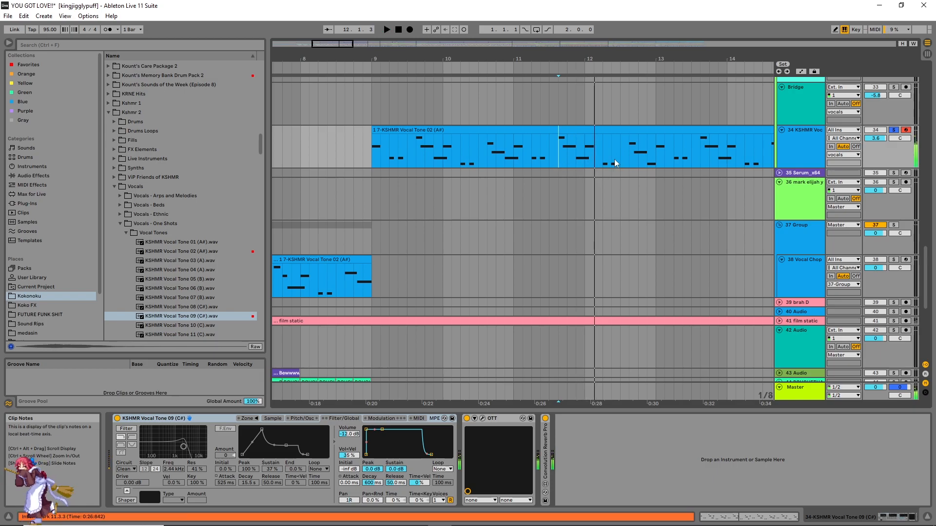
Step: Try extending the vocal tone clip's start to 8.4.1, restore it, and place the insert marker at bar 9
{"action": "scroll", "coordinate": [635, 147], "scroll_direction": "right", "scroll_amount": 5}
{"action": "scroll", "coordinate": [642, 152], "scroll_direction": "left", "scroll_amount": 5}
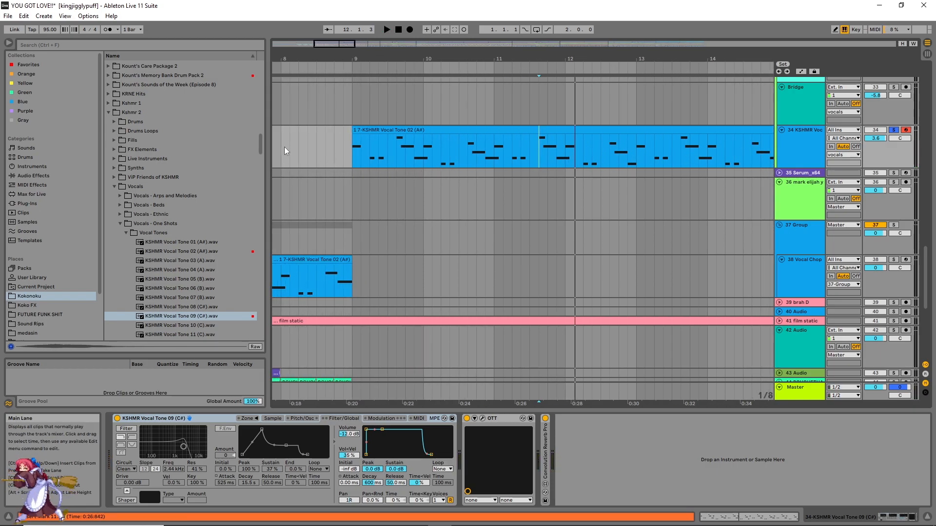
{"action": "left_click", "coordinate": [353, 136]}
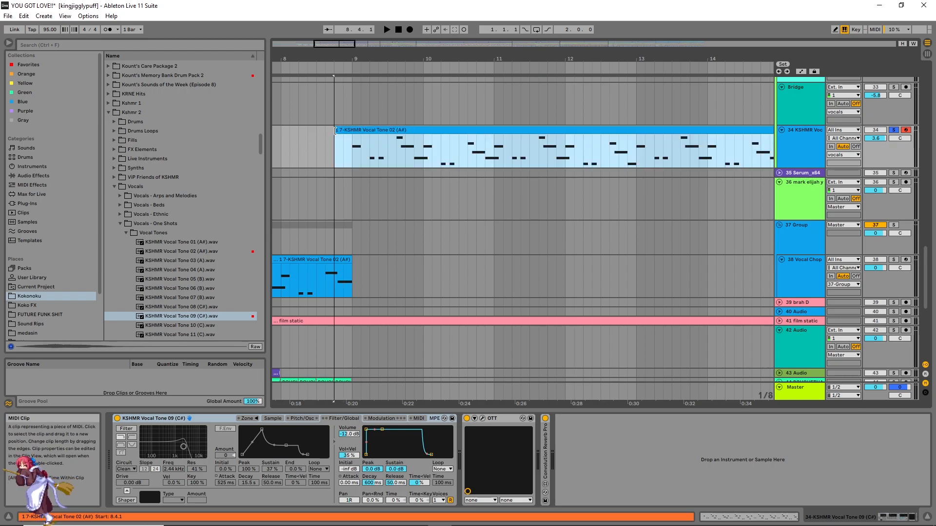
{"action": "left_click", "coordinate": [352, 147]}
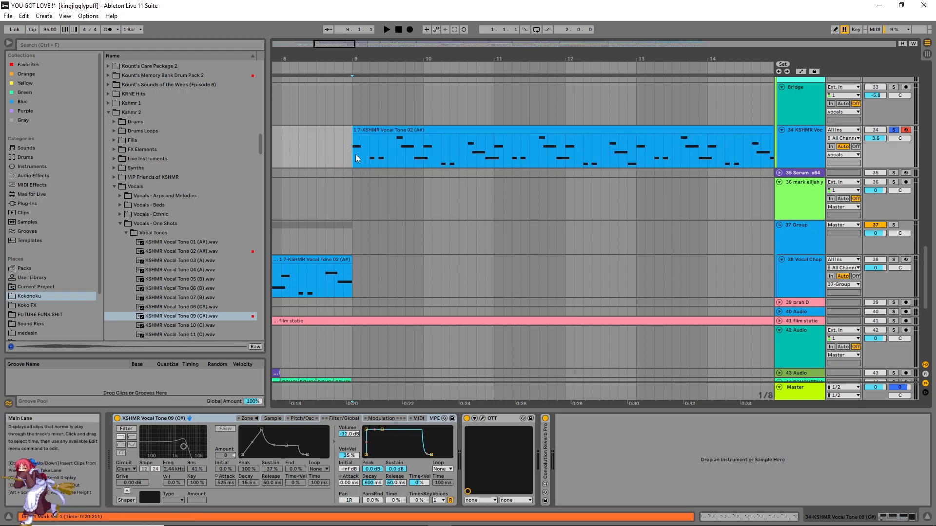
Step: In the sample settings of the vocal lead's Sampler, change the sustain mode to forward loop
{"action": "left_click", "coordinate": [271, 419]}
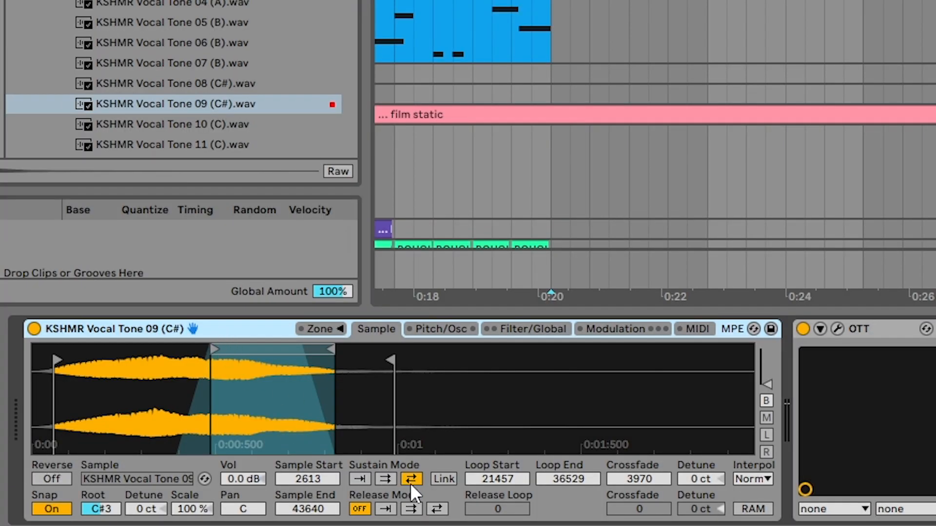
{"action": "left_click", "coordinate": [385, 479]}
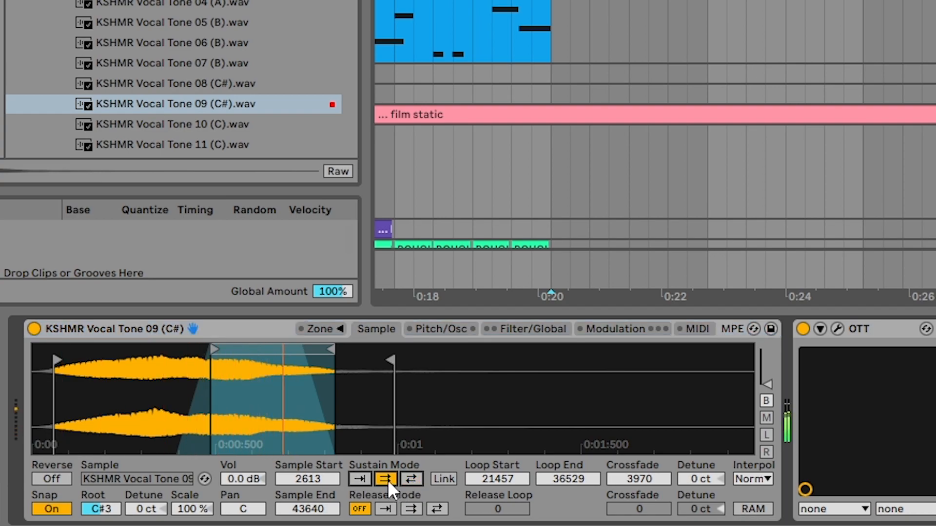
{"action": "left_click_drag", "start_coordinate": [215, 353], "coordinate": [2, 318]}
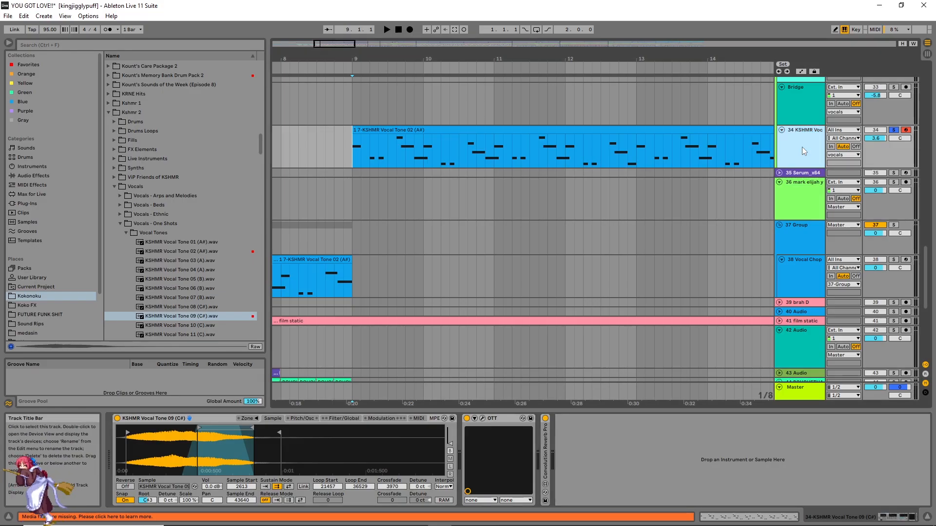
Step: Insert a new MIDI track below the vocal lead track and select it
{"action": "key", "text": "ctrl+shift+t"}
{"action": "left_click", "coordinate": [797, 150]}
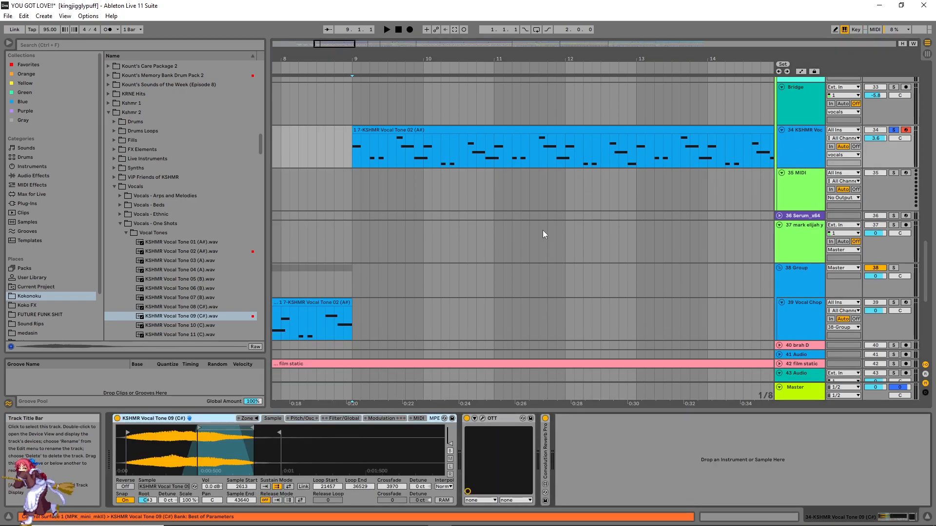
{"action": "right_click", "coordinate": [237, 442]}
{"action": "left_click", "coordinate": [341, 438]}
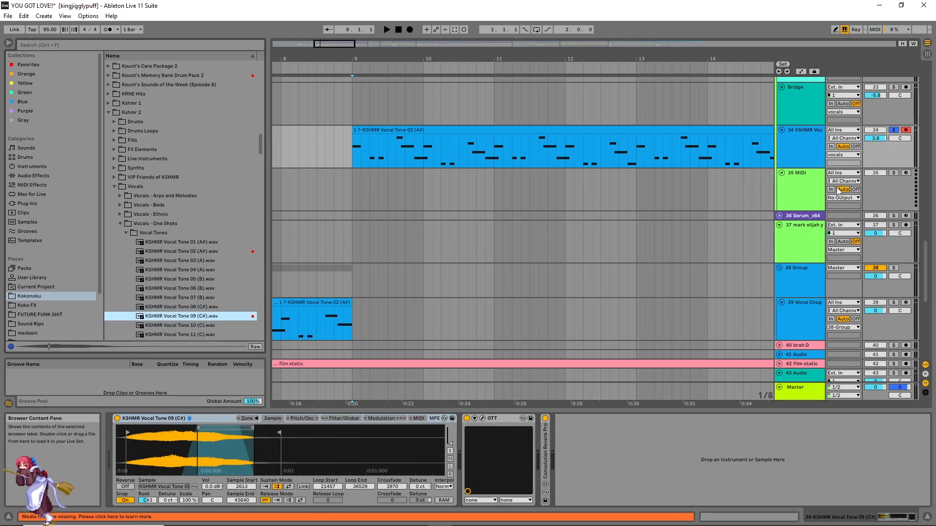
{"action": "left_click", "coordinate": [810, 193]}
Step: Load KSHMR Vocal Tone 09 (C#).wav onto the new MIDI track and convert its Simpler to Sampler
{"action": "left_click_drag", "start_coordinate": [166, 314], "coordinate": [422, 447]}
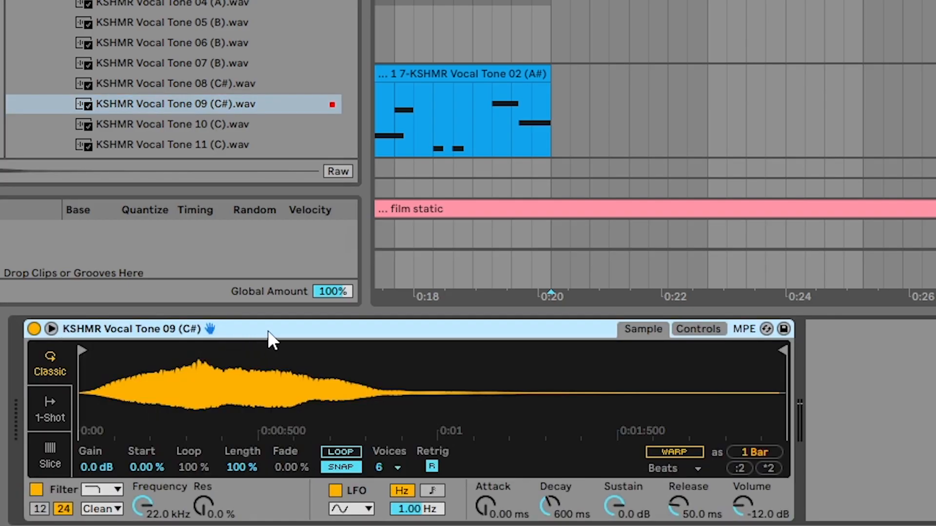
{"action": "right_click", "coordinate": [224, 419]}
{"action": "left_click", "coordinate": [237, 415]}
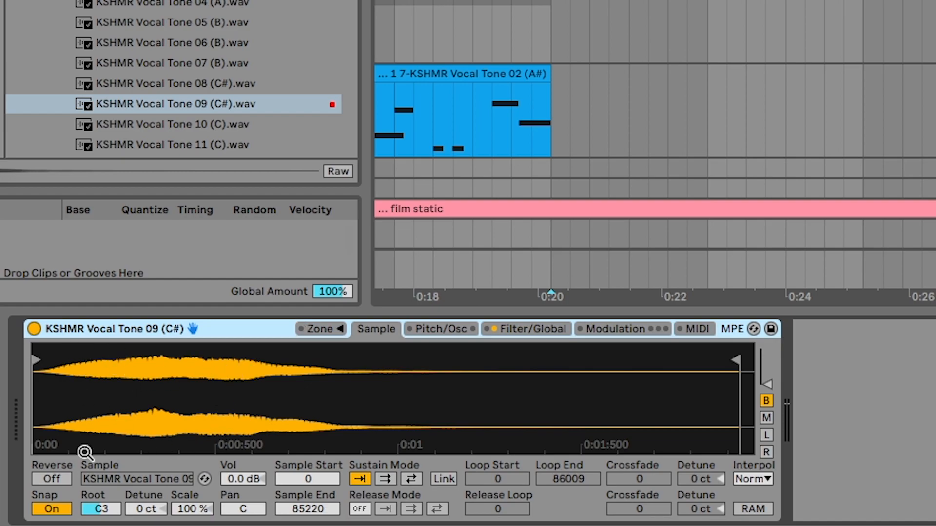
Step: Set the new Sampler's sustain mode to back-and-forth loop, with loop start at 22257 and loop end at 38736
{"action": "left_click", "coordinate": [410, 478]}
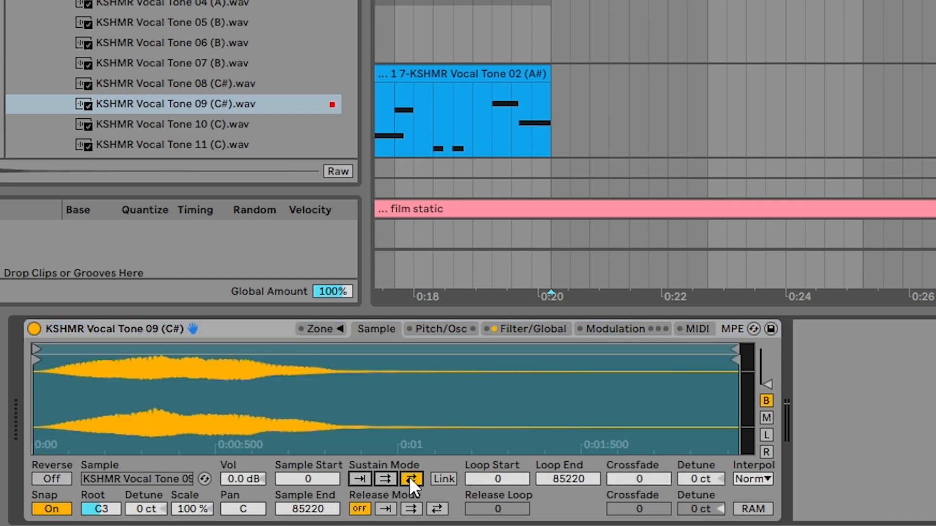
{"action": "left_click_drag", "start_coordinate": [742, 347], "coordinate": [351, 352]}
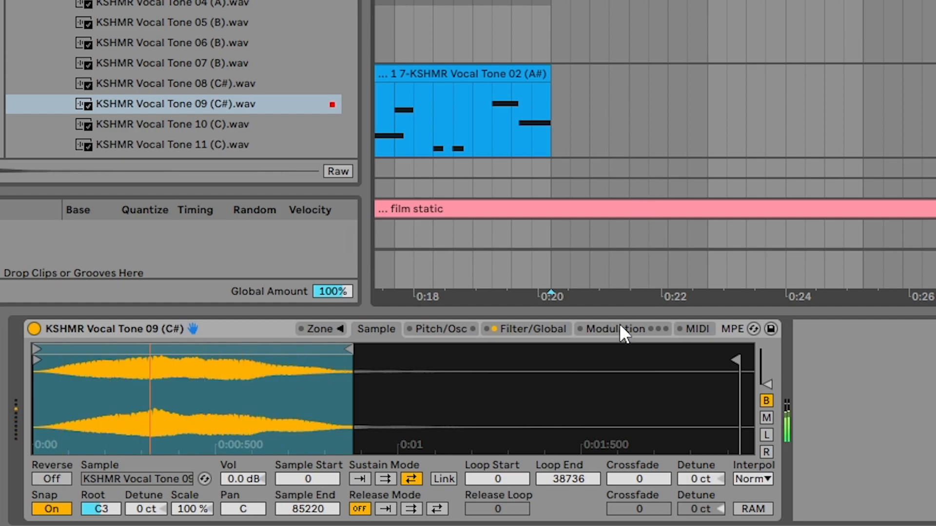
{"action": "left_click_drag", "start_coordinate": [37, 360], "coordinate": [228, 366]}
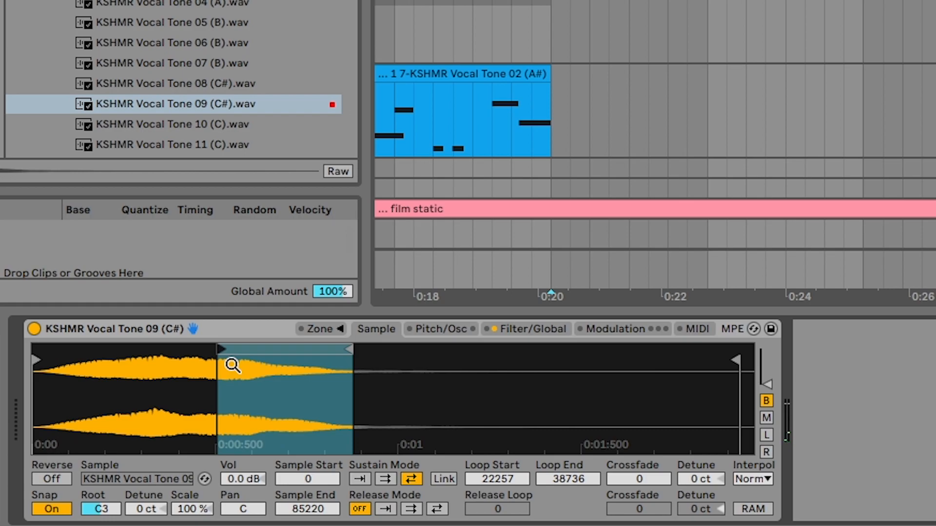
Step: Move the sustain loop earlier, to start at 16811 and end at 29565, and raise the sample volume to 4.9 dB
{"action": "mouse_move", "coordinate": [229, 357]}
{"action": "left_mouse_down"}
{"action": "mouse_move", "coordinate": [243, 356]}
{"action": "mouse_move", "coordinate": [181, 348]}
{"action": "left_mouse_up"}
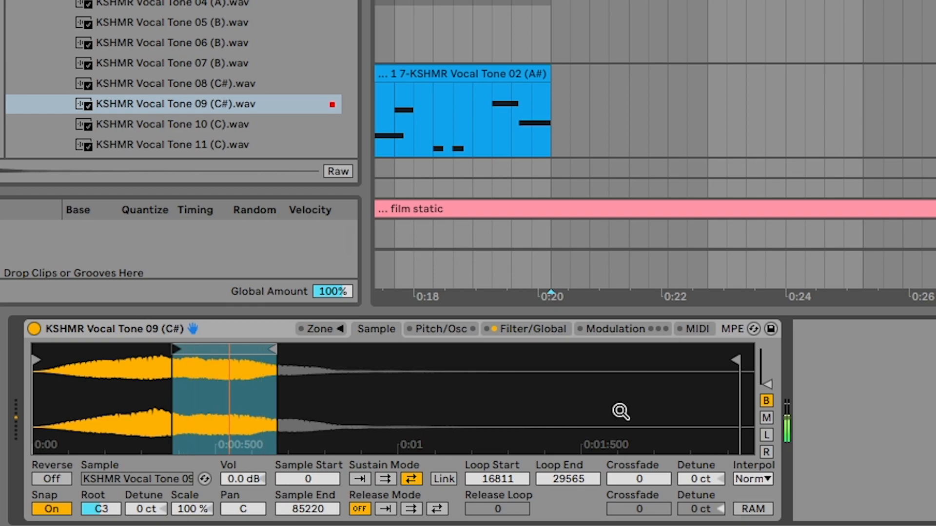
{"action": "left_click_drag", "start_coordinate": [224, 478], "coordinate": [225, 453]}
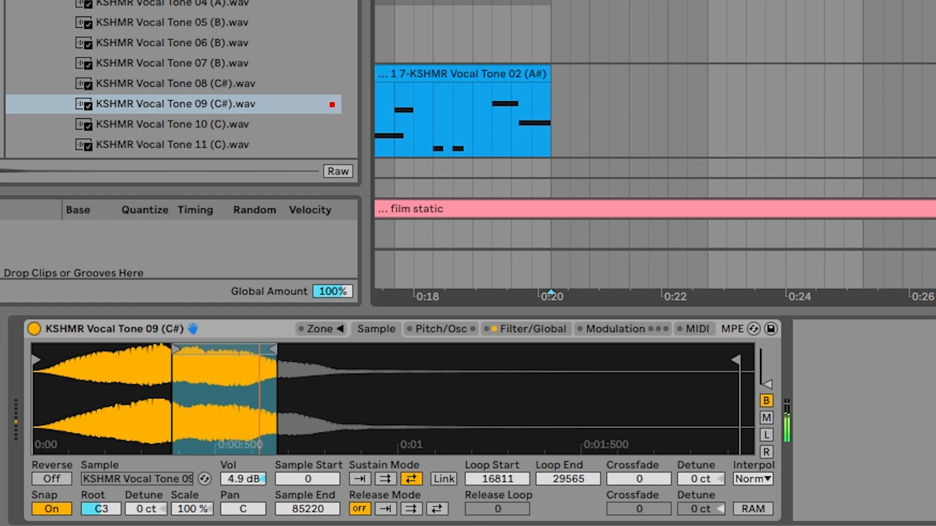
Step: Search all browser results for "tuner" and add the Tuner device to the KSHMR Vocal Tone 09 track
{"action": "left_click", "coordinate": [161, 46]}
{"action": "type", "text": "tuner"}
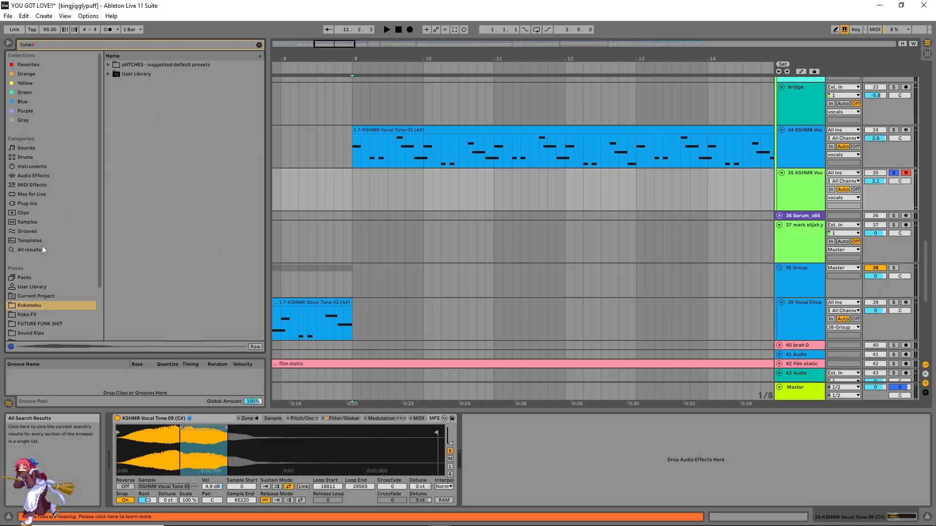
{"action": "left_click", "coordinate": [42, 248]}
{"action": "left_click_drag", "start_coordinate": [129, 64], "coordinate": [796, 184]}
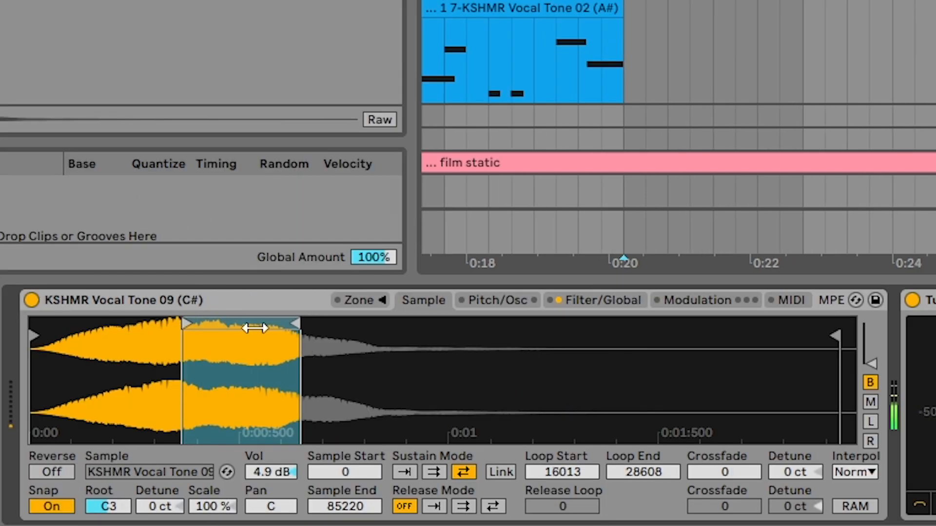
Step: Adjust the sustain loop to start at 16013 and end at 26856, and set its crossfade to 1935
{"action": "left_click_drag", "start_coordinate": [257, 328], "coordinate": [240, 328]}
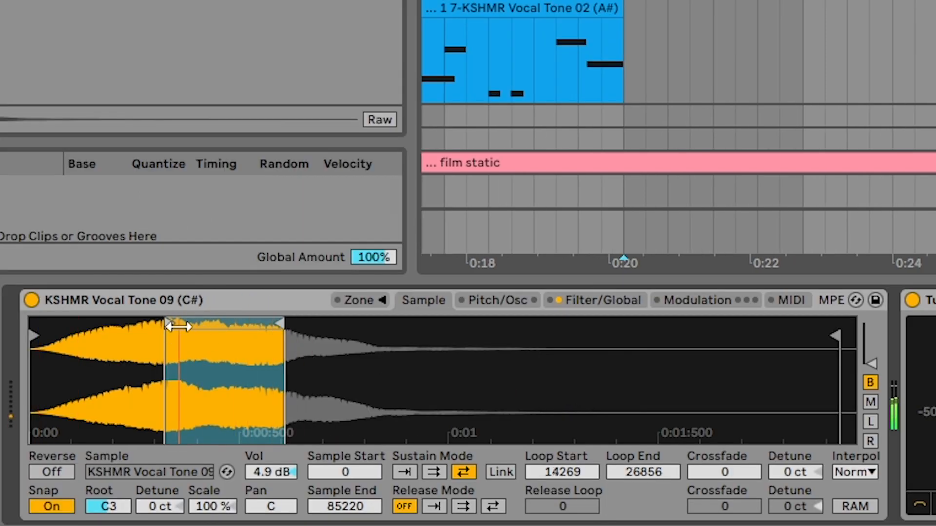
{"action": "left_click_drag", "start_coordinate": [176, 325], "coordinate": [193, 325]}
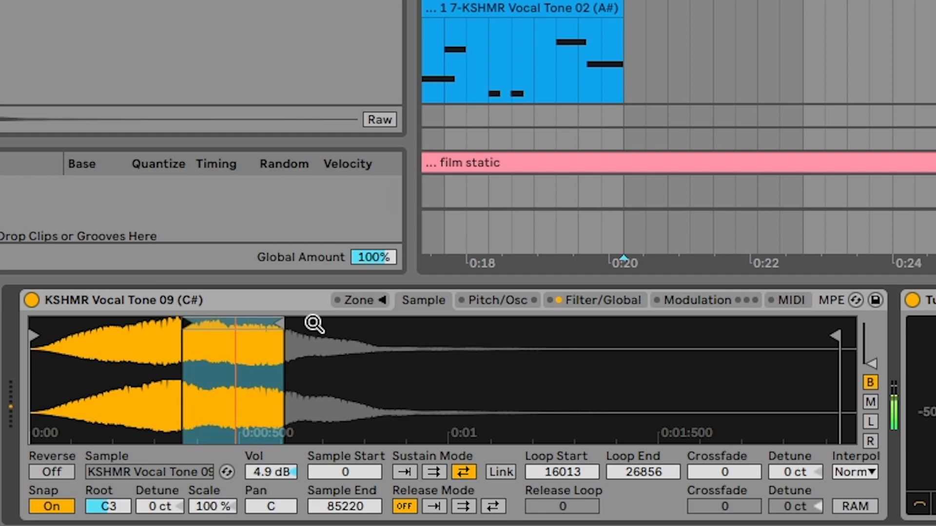
{"action": "left_click", "coordinate": [724, 472]}
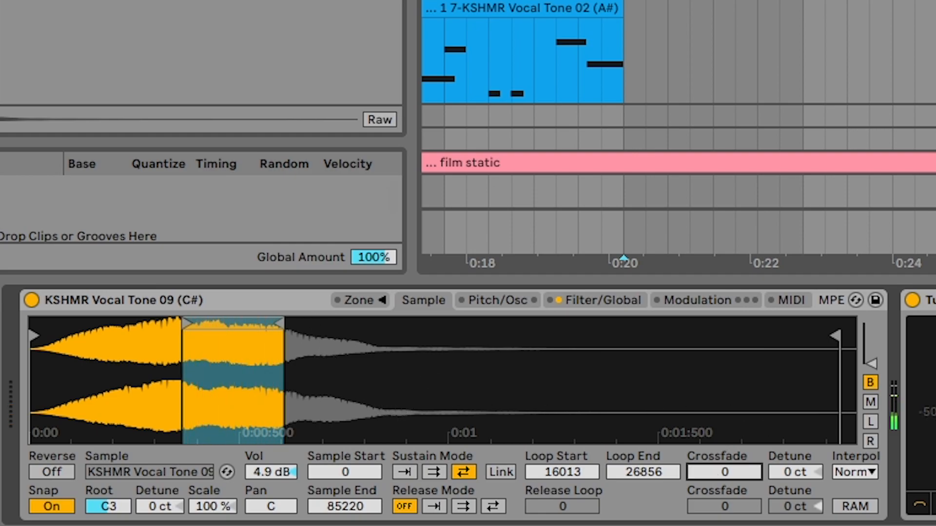
{"action": "mouse_move", "coordinate": [723, 471]}
{"action": "left_mouse_down"}
{"action": "mouse_move", "coordinate": [723, 429]}
{"action": "mouse_move", "coordinate": [724, 467]}
{"action": "left_mouse_up"}
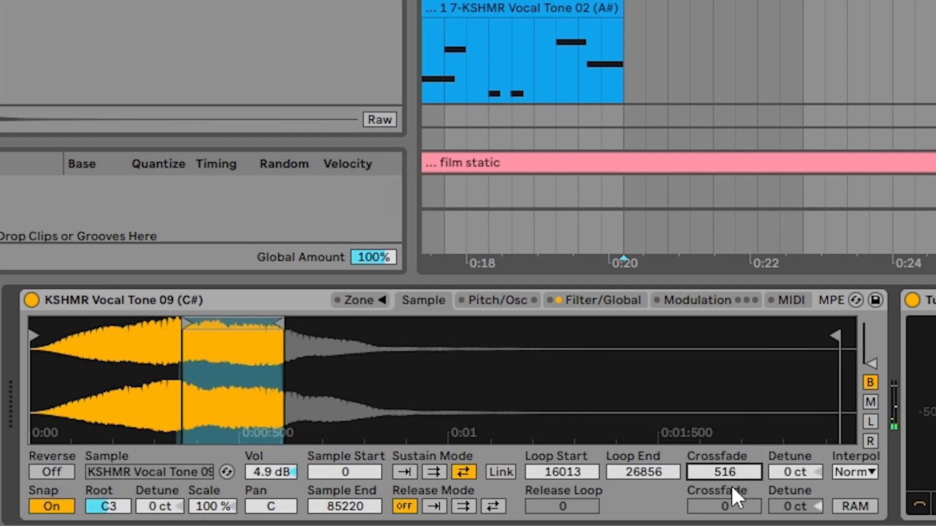
{"action": "left_click_drag", "start_coordinate": [727, 470], "coordinate": [831, 317]}
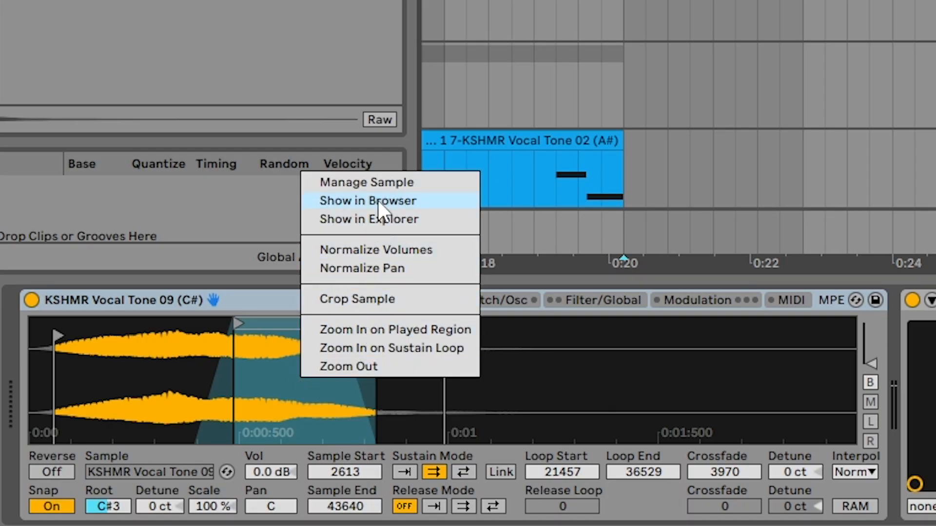
Step: Convert the Sampler on the duplicate vocal tone track to Simpler and reload KSHMR Vocal Tone 09 (C#).wav into it
{"action": "left_click", "coordinate": [379, 201]}
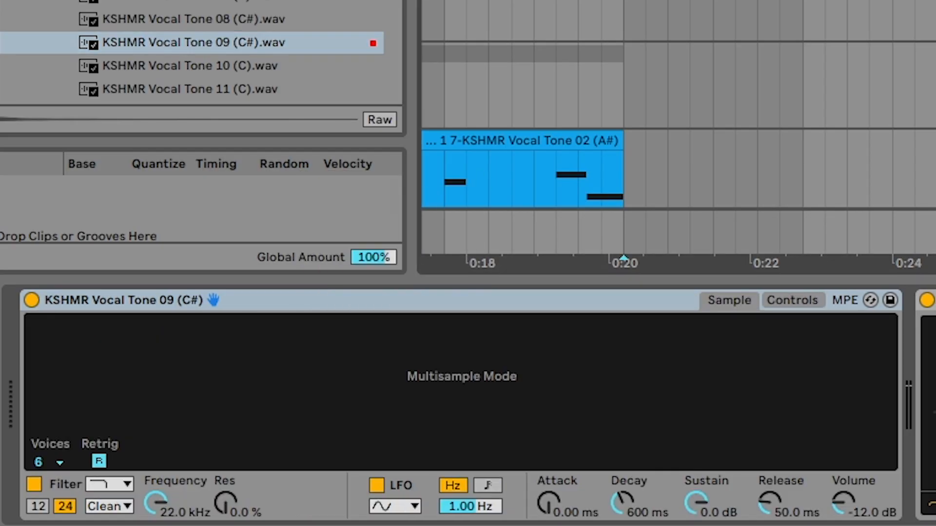
{"action": "left_click_drag", "start_coordinate": [548, 350], "coordinate": [547, 349]}
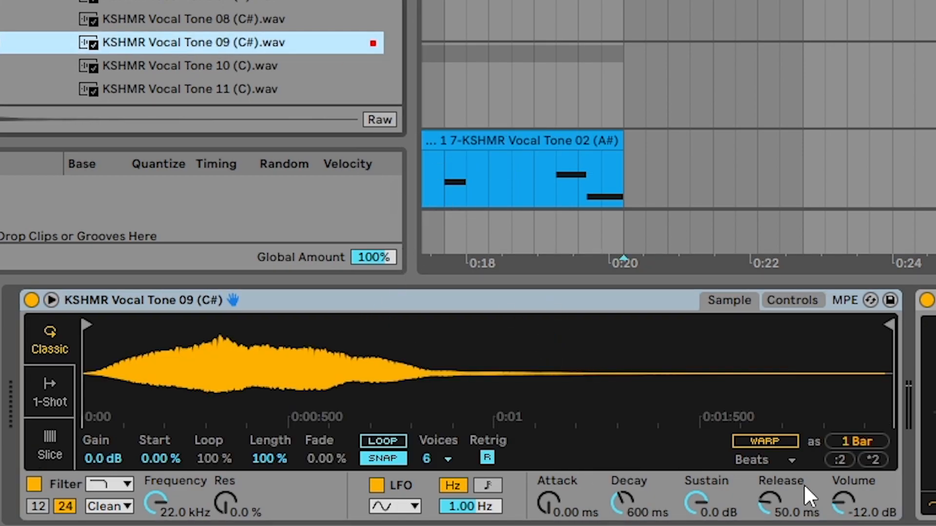
Step: Turn on Warp for the Simpler's vocal sample and choose a warp mode for it
{"action": "left_click", "coordinate": [775, 441]}
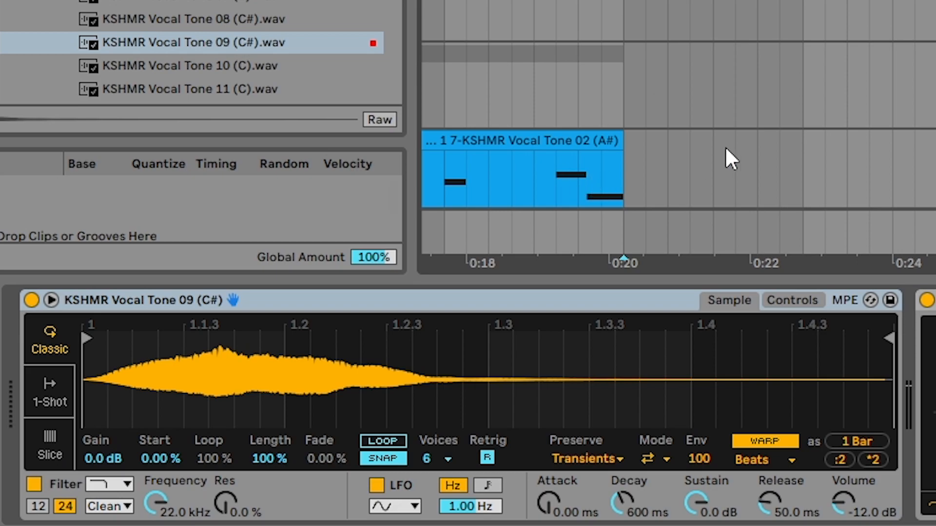
{"action": "left_click", "coordinate": [793, 452]}
{"action": "left_click", "coordinate": [763, 425]}
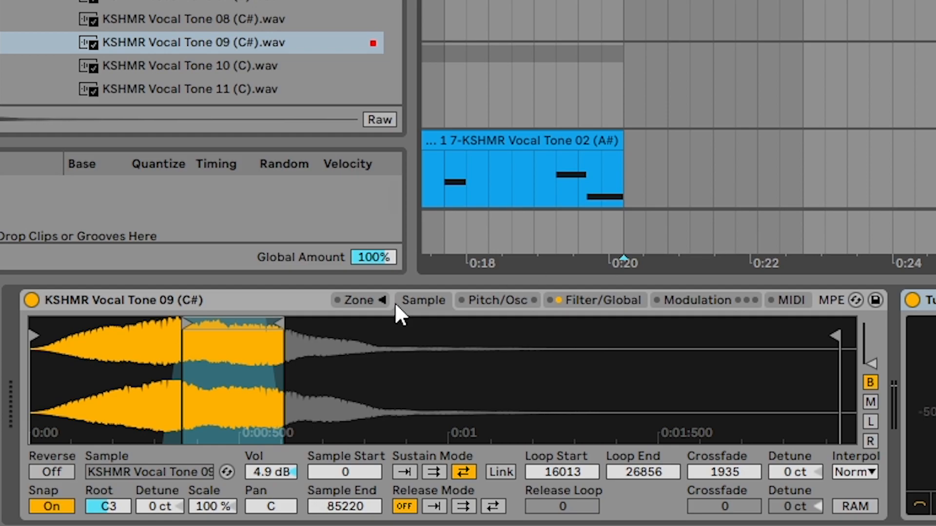
Step: Look through the looped Sampler's pitch, filter and modulation settings and return to its sample settings
{"action": "left_click", "coordinate": [496, 302]}
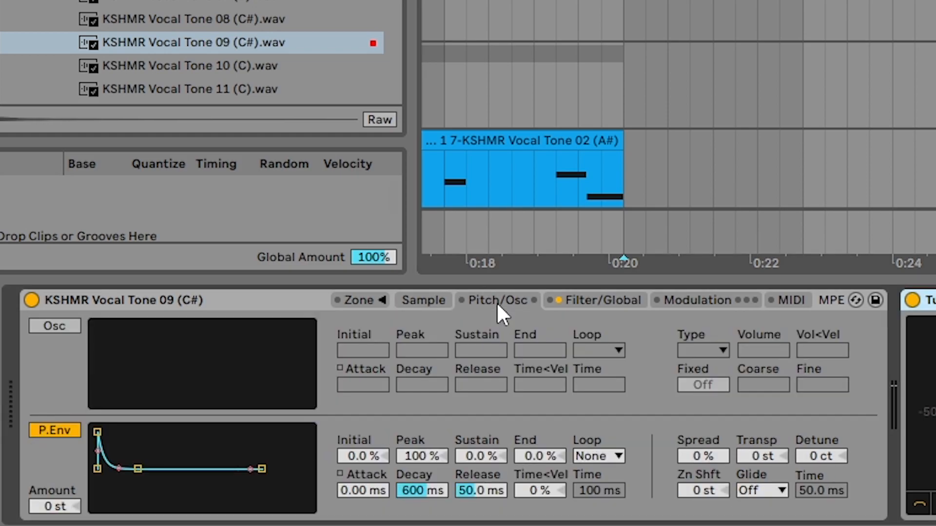
{"action": "left_click", "coordinate": [606, 301]}
{"action": "left_click", "coordinate": [677, 305]}
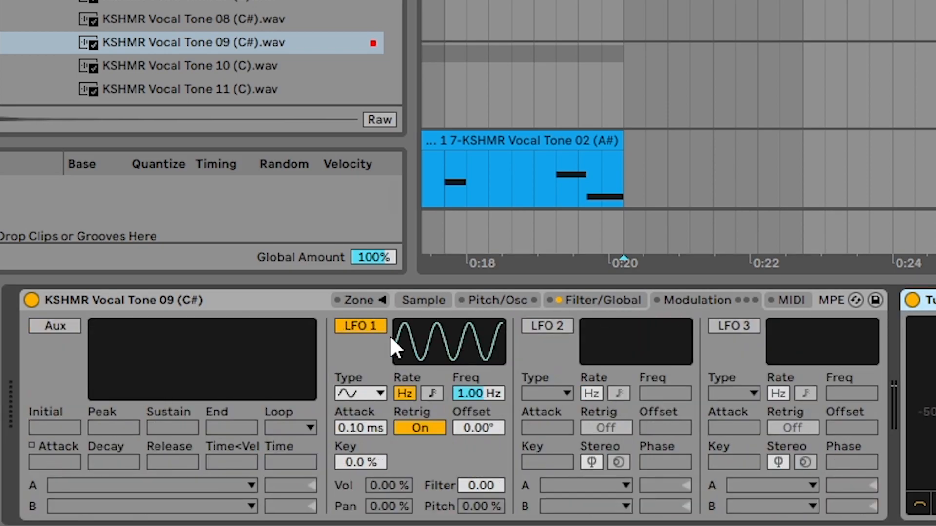
{"action": "left_click", "coordinate": [429, 298]}
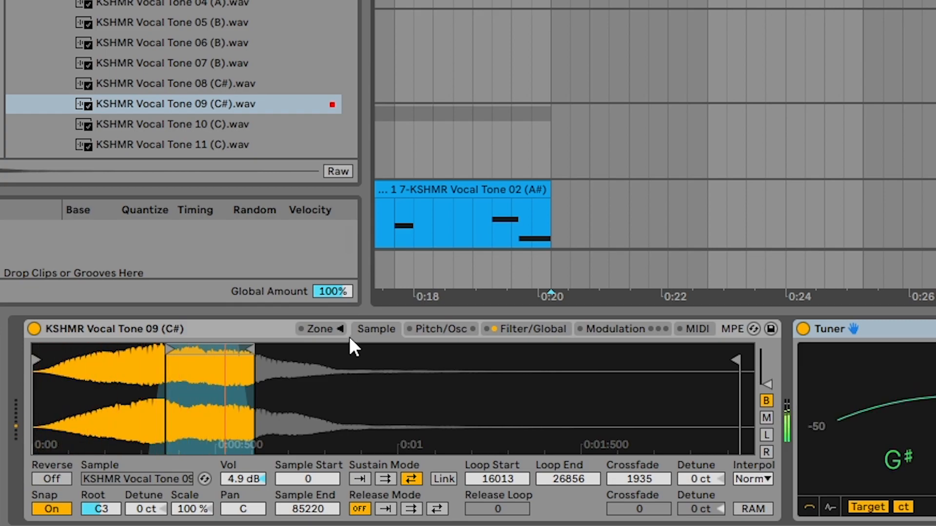
Step: Check the glide mode choices in the Sampler's pitch settings, keep Glide selected, and open the filter and global settings
{"action": "left_click", "coordinate": [446, 328]}
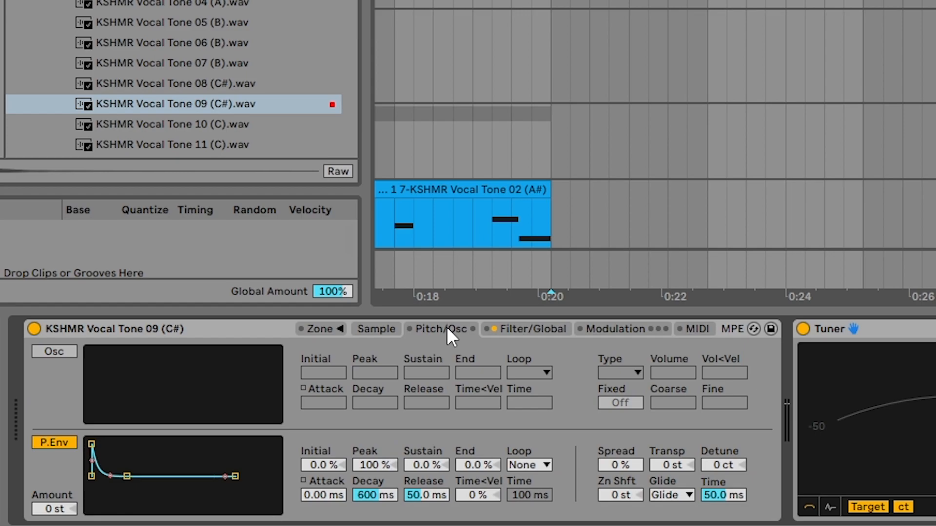
{"action": "left_click", "coordinate": [672, 494]}
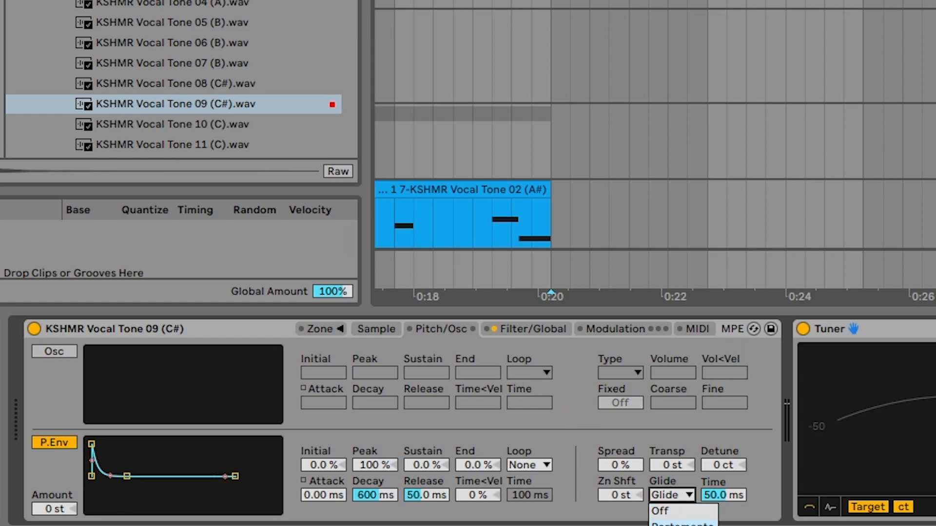
{"action": "left_click", "coordinate": [754, 478]}
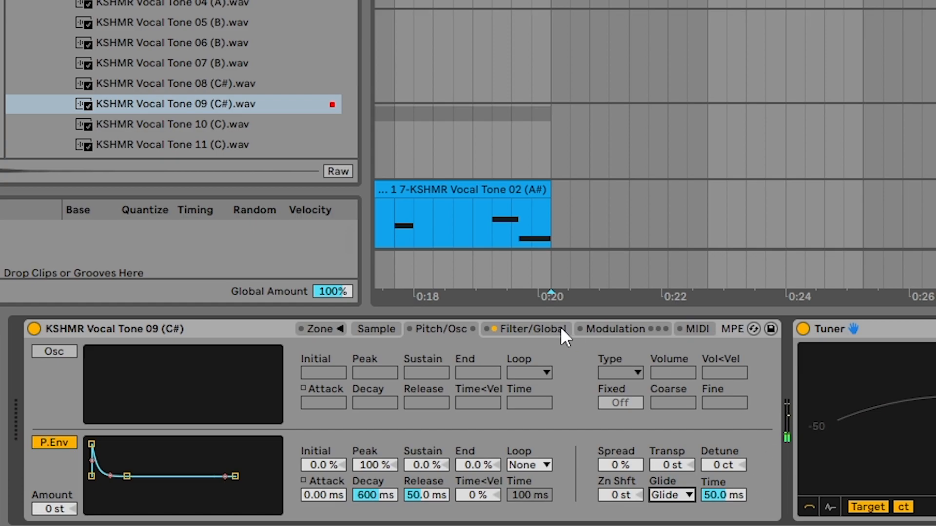
{"action": "left_click", "coordinate": [512, 323]}
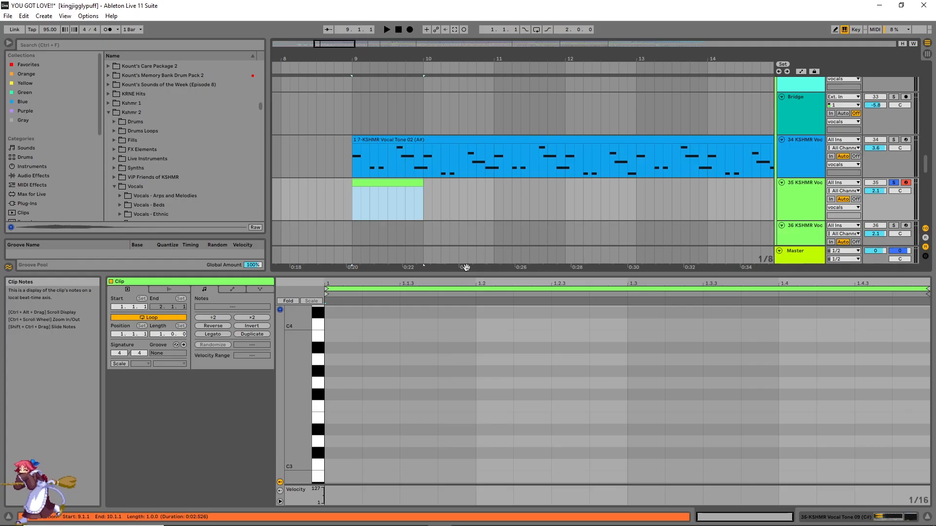
{"action": "left_click_drag", "start_coordinate": [581, 269], "coordinate": [628, 150]}
{"action": "key", "text": "j"}
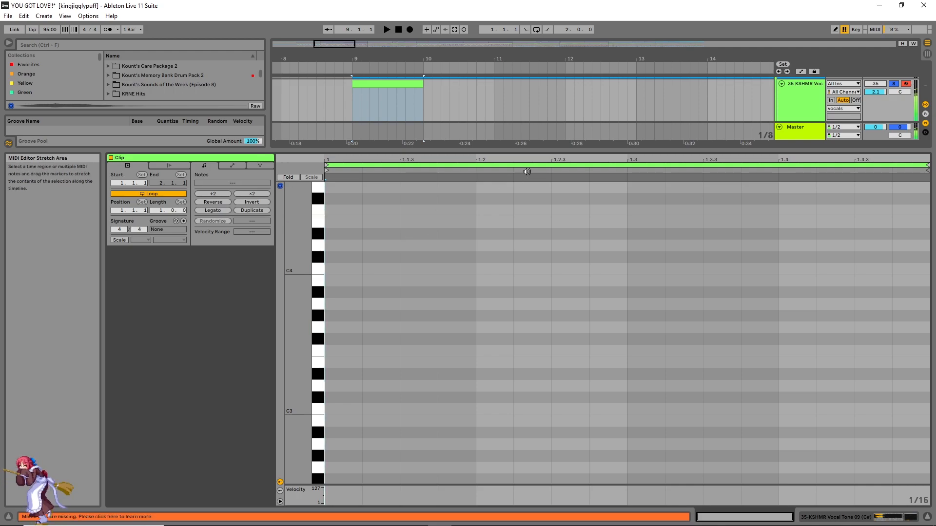
{"action": "left_click_drag", "start_coordinate": [565, 148], "coordinate": [565, 312]}
Step: Set the glide time to 122 ms in the pitch settings of the KSHMR Vocal Tone 09 Sampler
{"action": "left_click", "coordinate": [806, 102]}
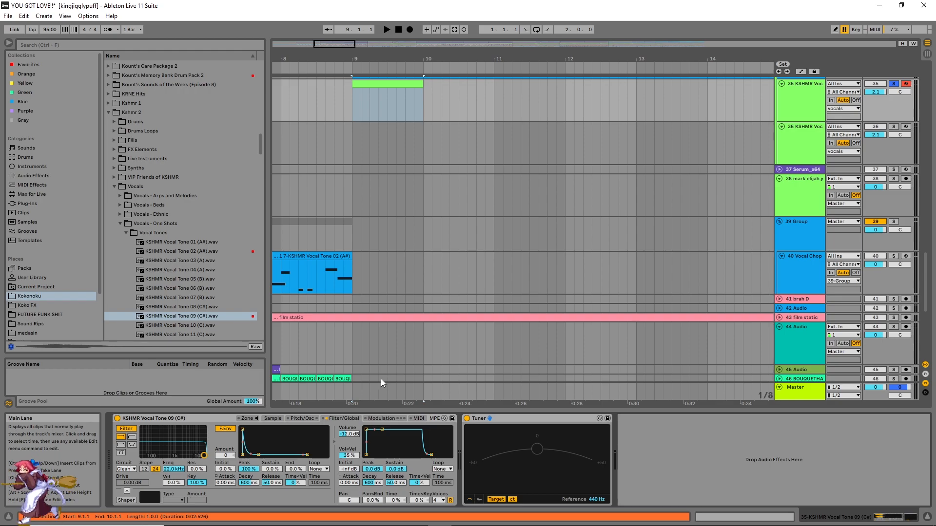
{"action": "left_click", "coordinate": [298, 418]}
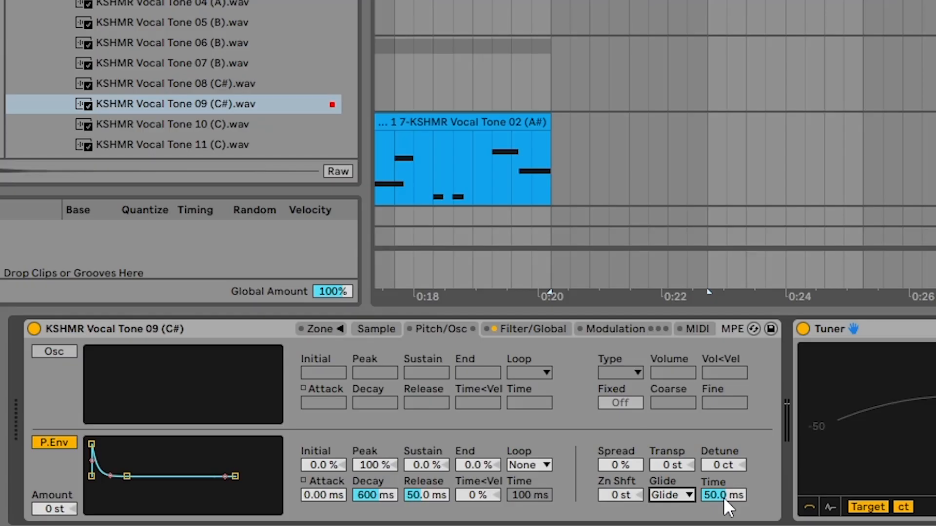
{"action": "left_click_drag", "start_coordinate": [725, 499], "coordinate": [724, 471]}
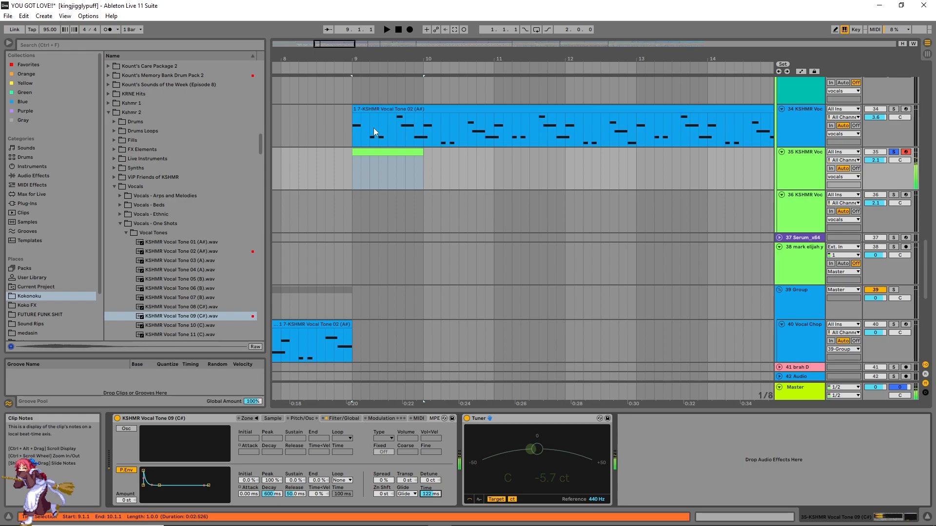
Step: Copy the vocal lead's MIDI clip onto the Vocal Tone 09 track at bar 9 and play it back
{"action": "left_click", "coordinate": [395, 109]}
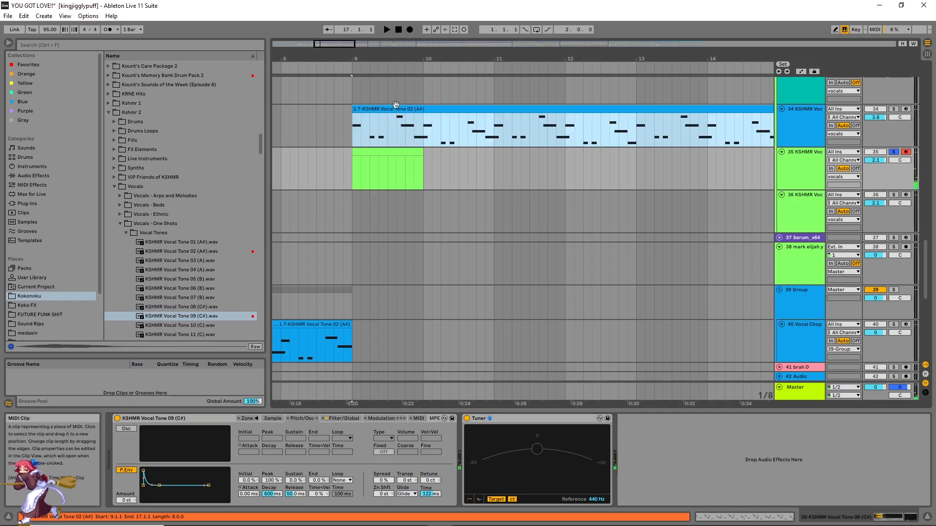
{"action": "left_click", "coordinate": [351, 171]}
{"action": "key", "text": "ctrl+v"}
{"action": "key", "text": "space"}
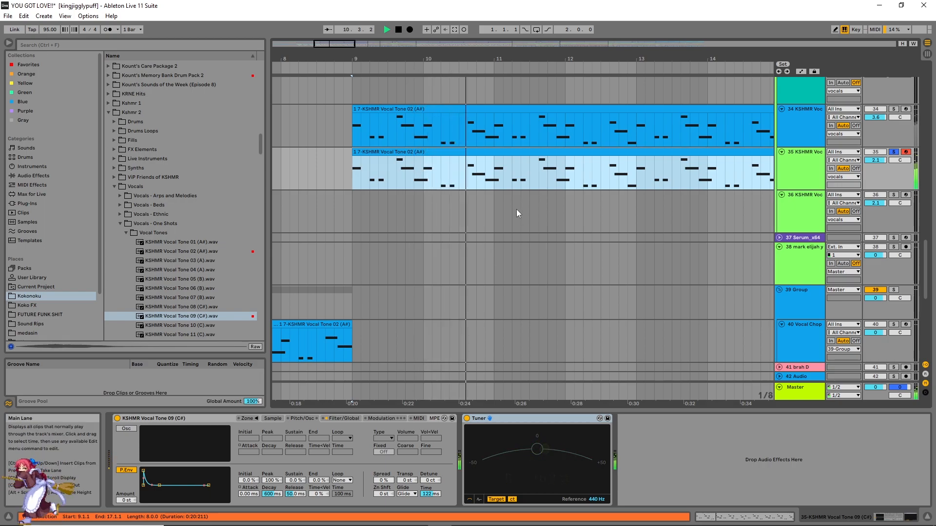
{"action": "key", "text": "space"}
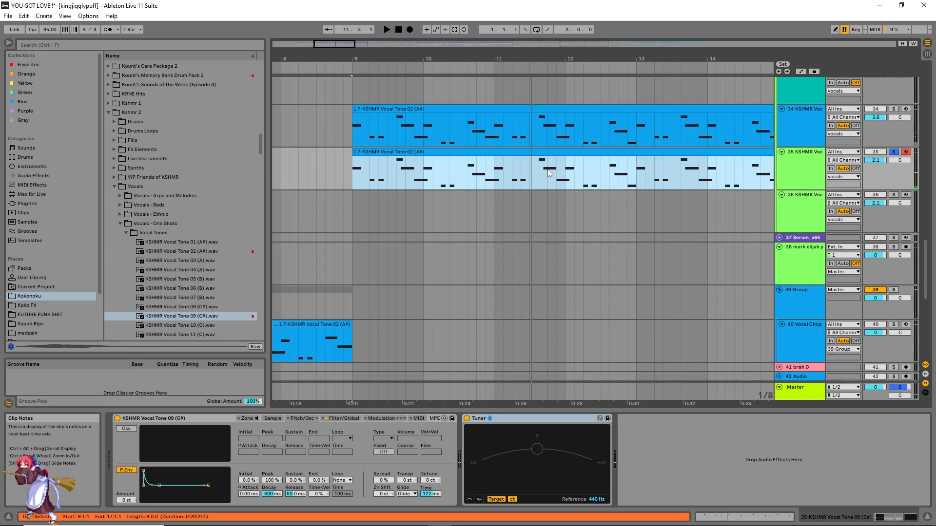
Step: Audition KSHMR Vocal Tone 02 (A#).wav and KSHMR Vocal Tone 04 (A).wav in the browser
{"action": "left_click", "coordinate": [183, 252]}
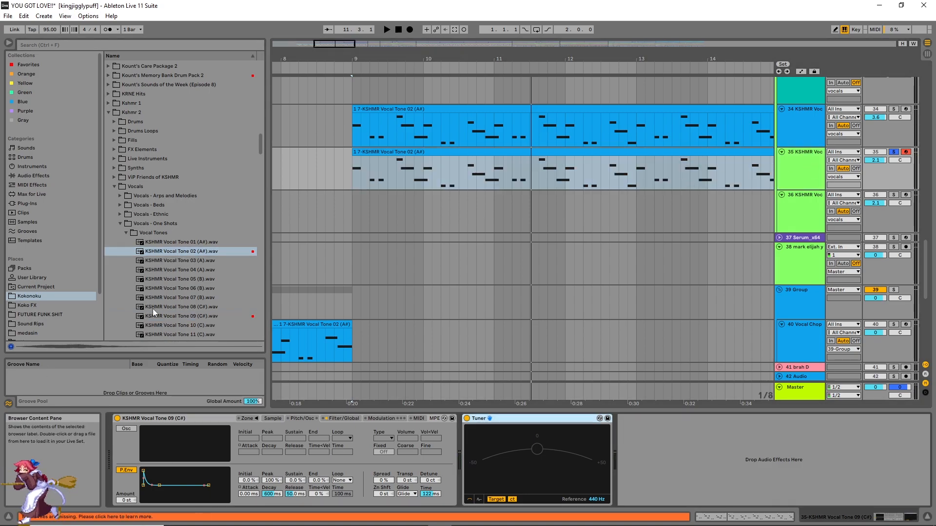
{"action": "left_click", "coordinate": [194, 270]}
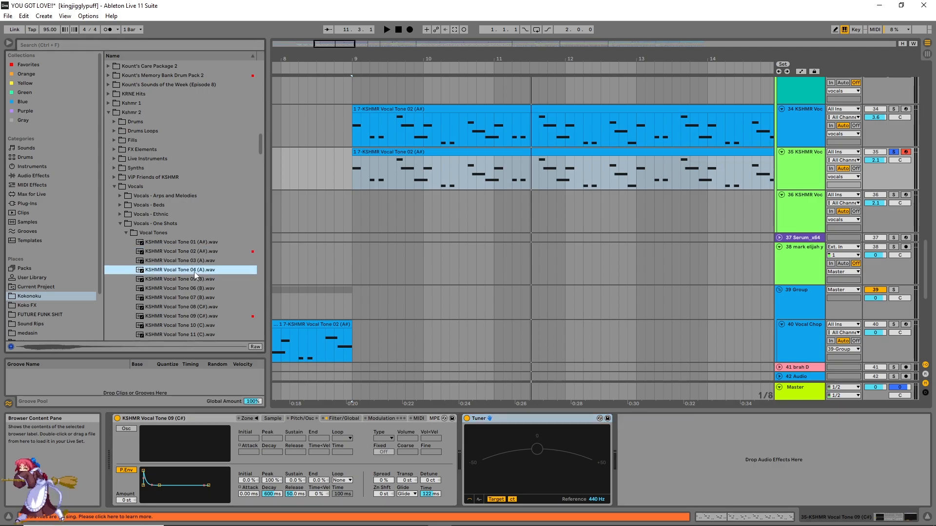
Step: Search all browser results for "sound" and audition several samples, including alien sound.wav, Alien sounds (7).wav and bang bang - sound fx.mp3
{"action": "left_click", "coordinate": [238, 46]}
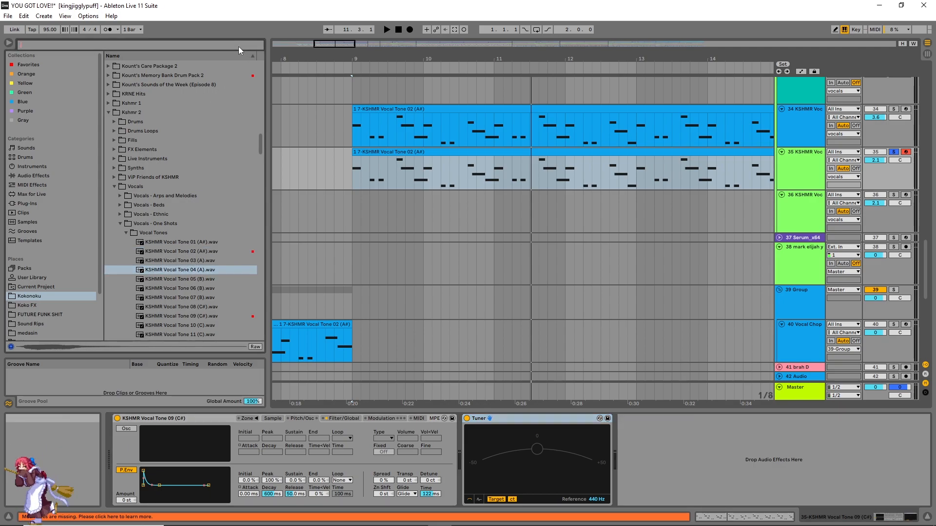
{"action": "type", "text": "sound"}
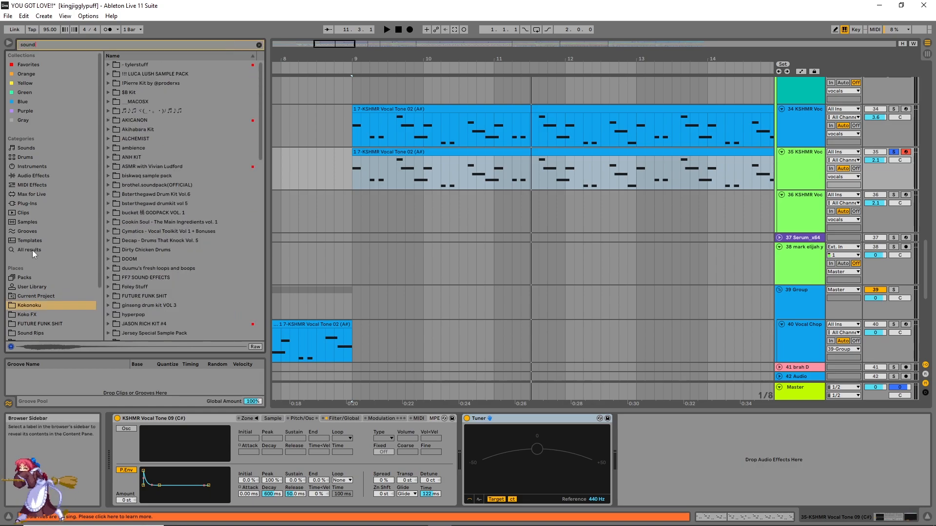
{"action": "left_click", "coordinate": [32, 250]}
{"action": "left_click", "coordinate": [151, 179]}
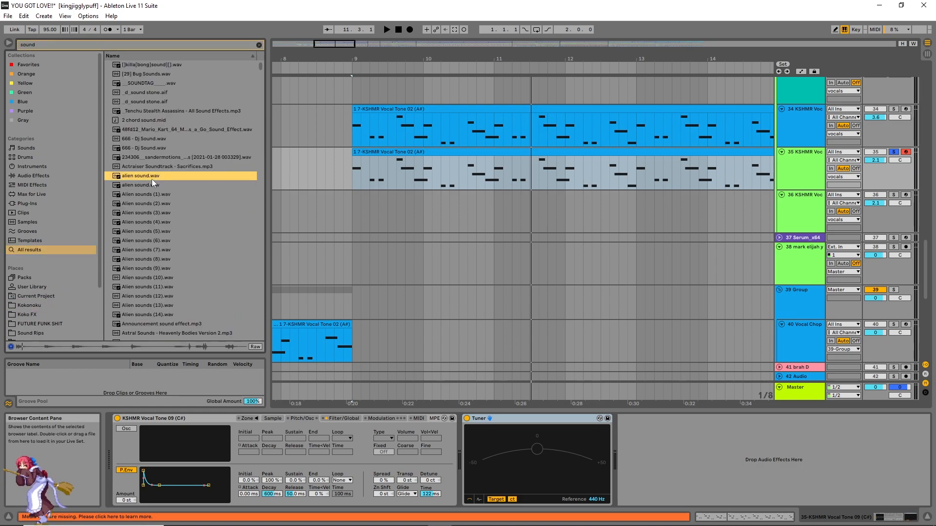
{"action": "left_click", "coordinate": [147, 212]}
{"action": "left_click", "coordinate": [155, 250]}
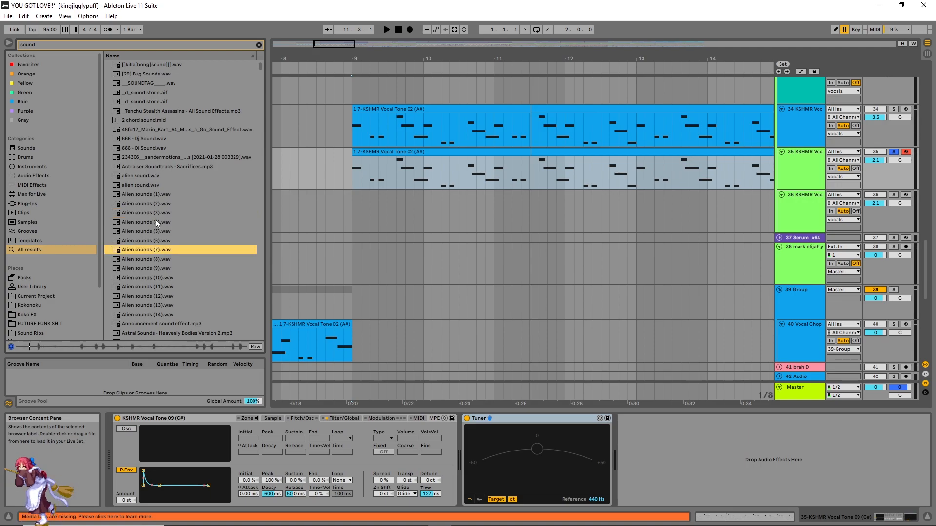
{"action": "left_click", "coordinate": [155, 166]}
{"action": "left_click", "coordinate": [149, 275]}
{"action": "scroll", "coordinate": [159, 290], "scroll_direction": "down", "scroll_amount": 3}
{"action": "left_click", "coordinate": [165, 254]}
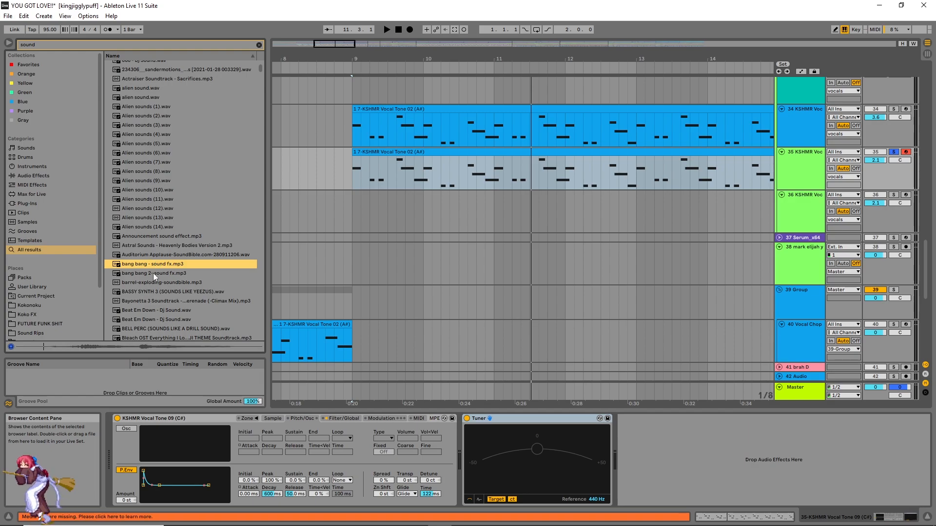
{"action": "left_click", "coordinate": [154, 274]}
{"action": "left_click", "coordinate": [153, 264]}
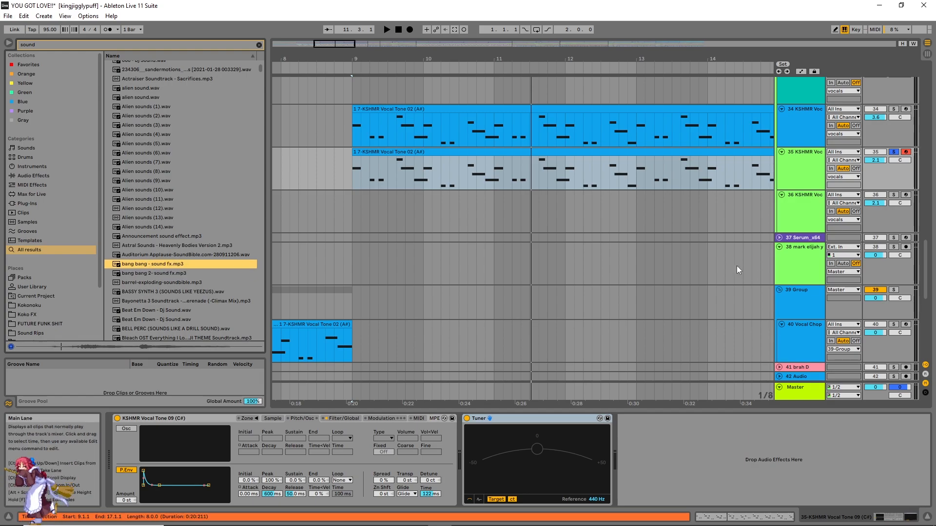
Step: Replace the Vocal Tone 09 Sampler's sample on track 35 with bang bang - sound fx.mp3 from the browser
{"action": "left_click", "coordinate": [272, 421]}
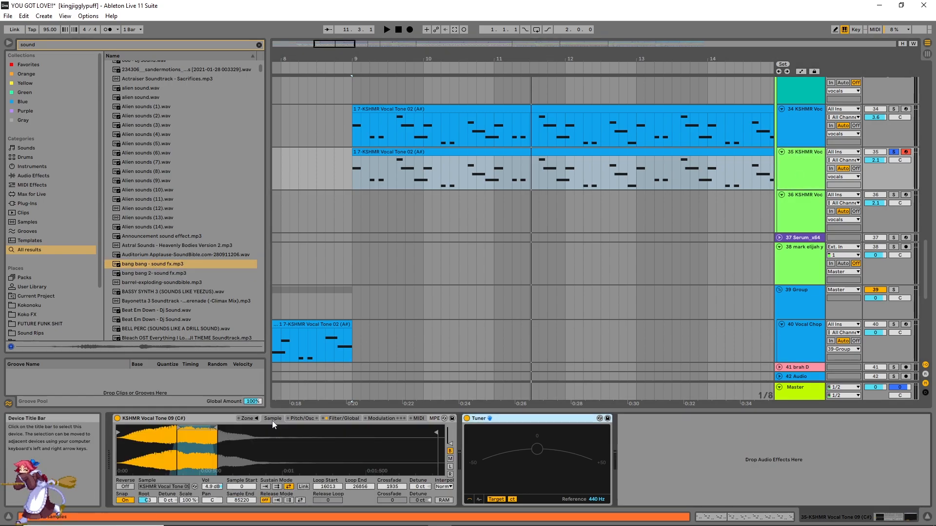
{"action": "left_click_drag", "start_coordinate": [156, 266], "coordinate": [272, 439]}
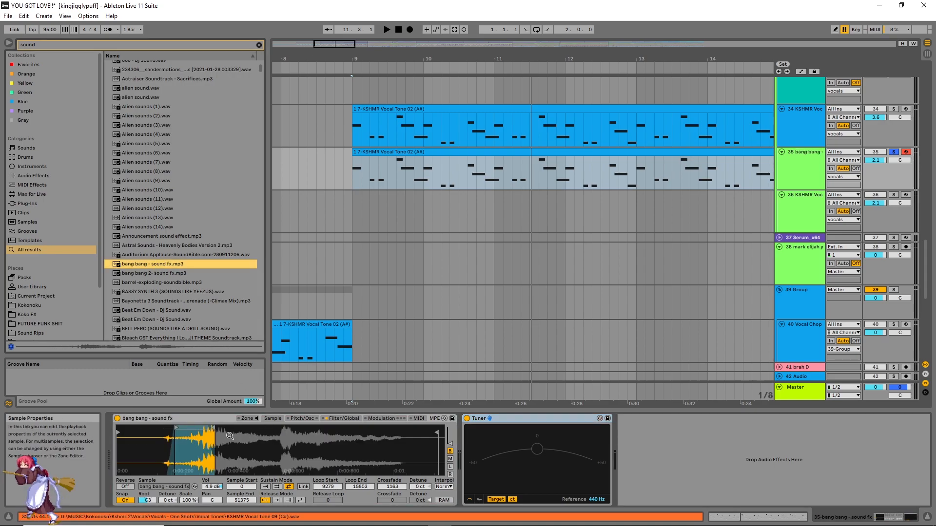
Step: Set the bang bang sample's loop start to 26899, loop end to 35196 and sample start to 25595
{"action": "left_click_drag", "start_coordinate": [184, 426], "coordinate": [207, 427]}
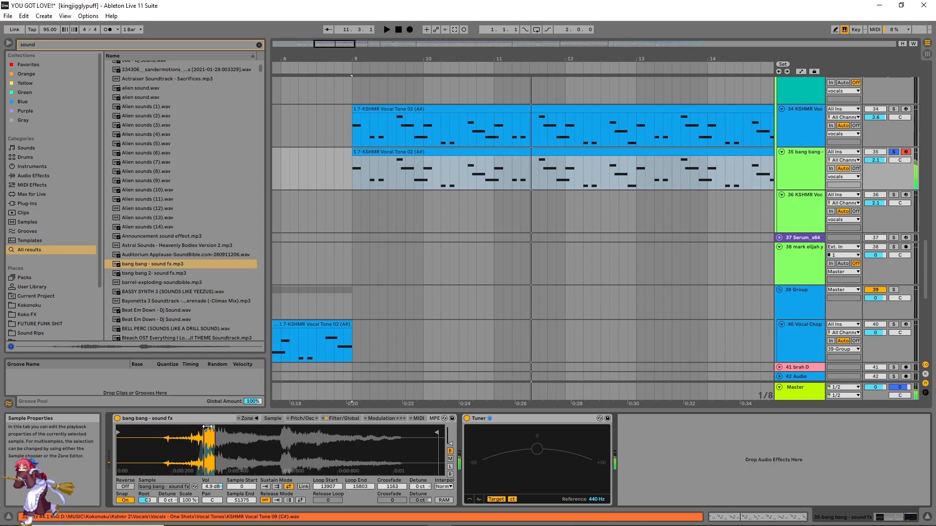
{"action": "left_click_drag", "start_coordinate": [208, 427], "coordinate": [336, 427]}
{"action": "left_click_drag", "start_coordinate": [211, 429], "coordinate": [285, 429]}
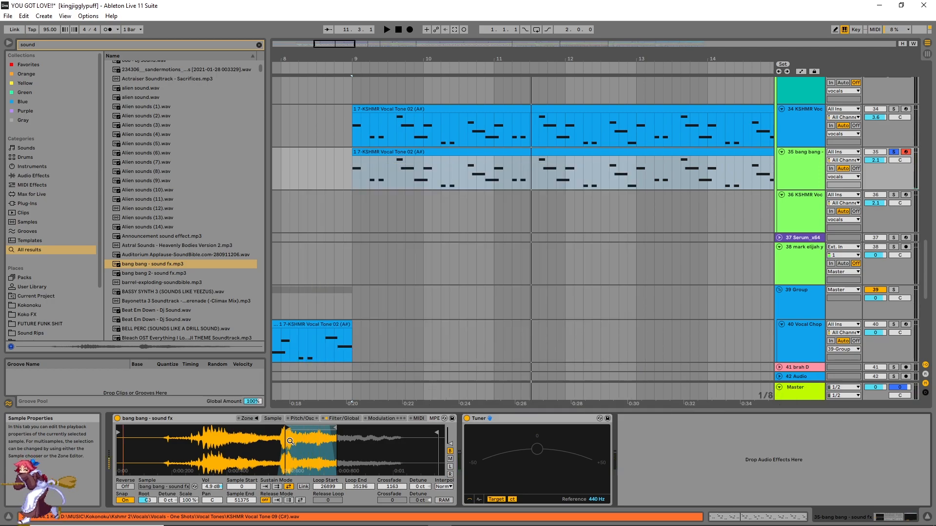
{"action": "left_click_drag", "start_coordinate": [120, 432], "coordinate": [278, 432]}
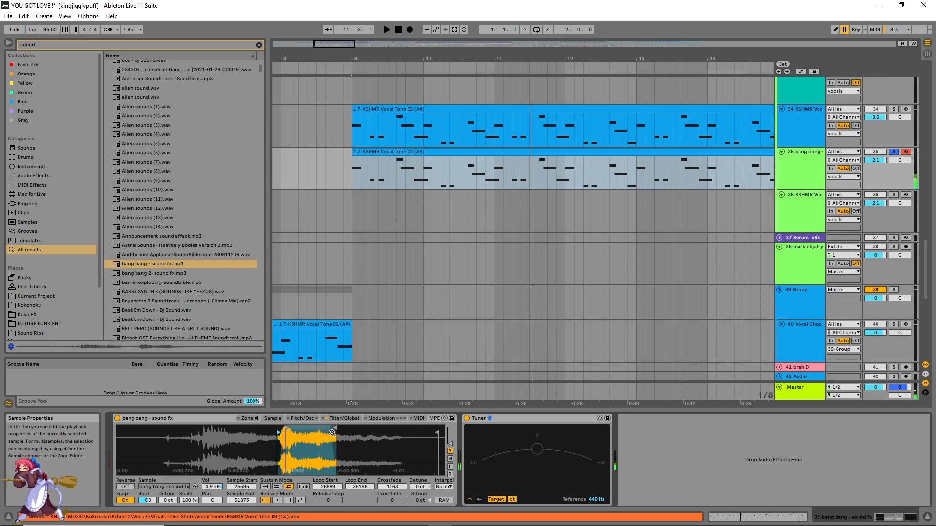
{"action": "left_click", "coordinate": [341, 419]}
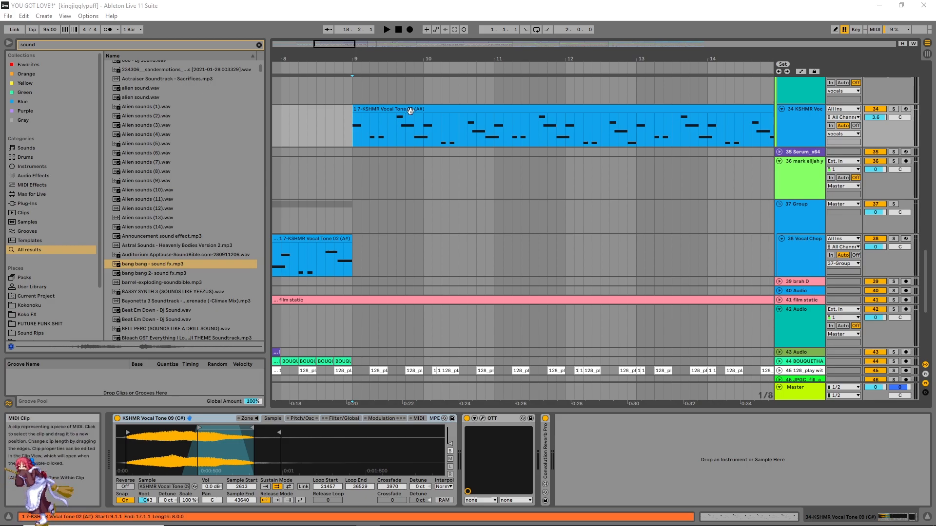
Step: Review the pitch, filter and modulation settings of track 34's KSHMR Vocal Tone 09 Sampler and its option for conversion to Simpler
{"action": "scroll", "coordinate": [429, 124], "scroll_direction": "up", "scroll_amount": 3}
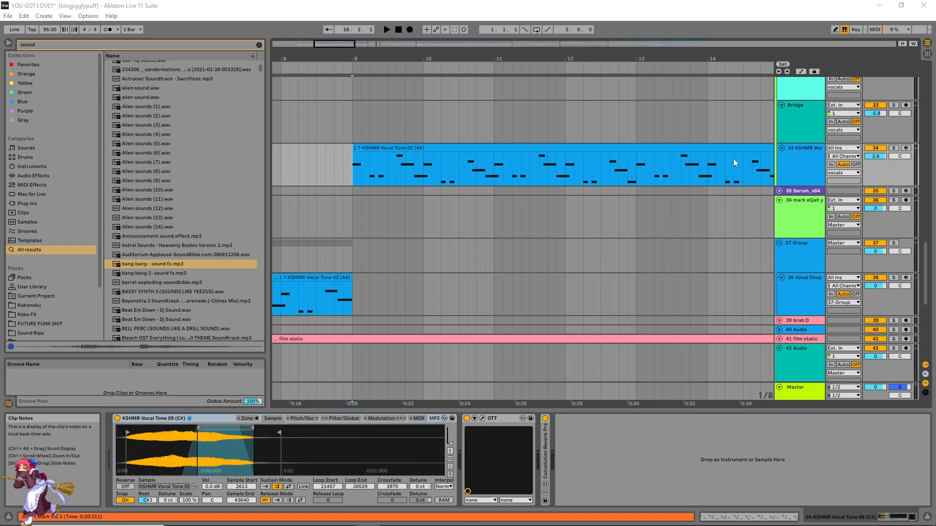
{"action": "left_click", "coordinate": [790, 166]}
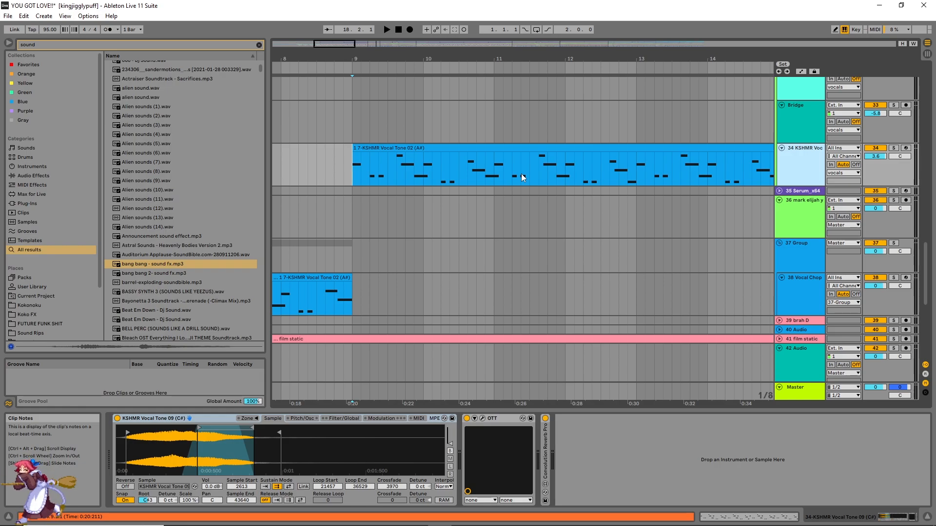
{"action": "left_click", "coordinate": [302, 419]}
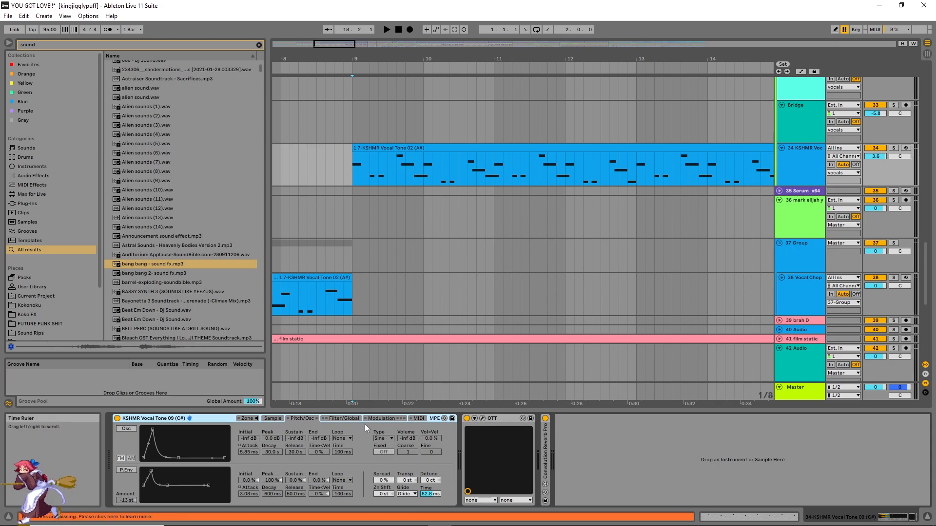
{"action": "left_click", "coordinate": [346, 419]}
{"action": "left_click", "coordinate": [385, 422]}
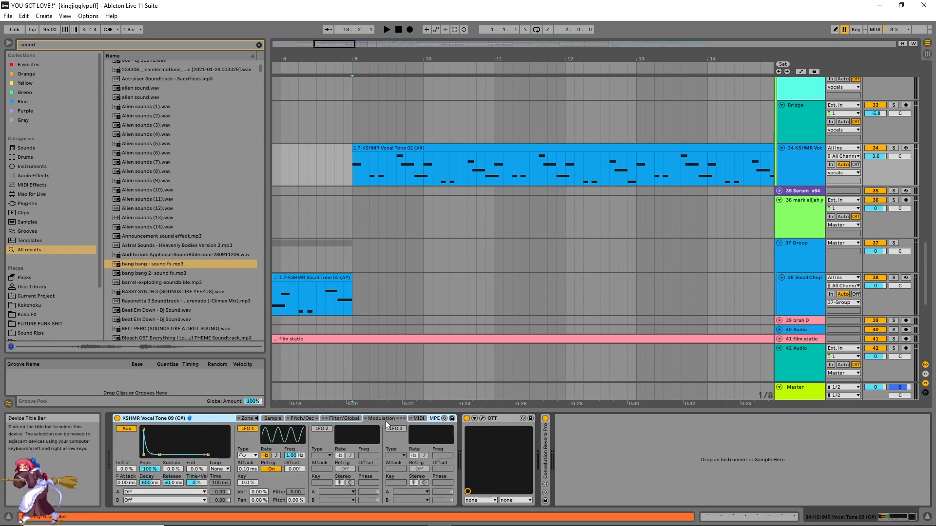
{"action": "right_click", "coordinate": [222, 419]}
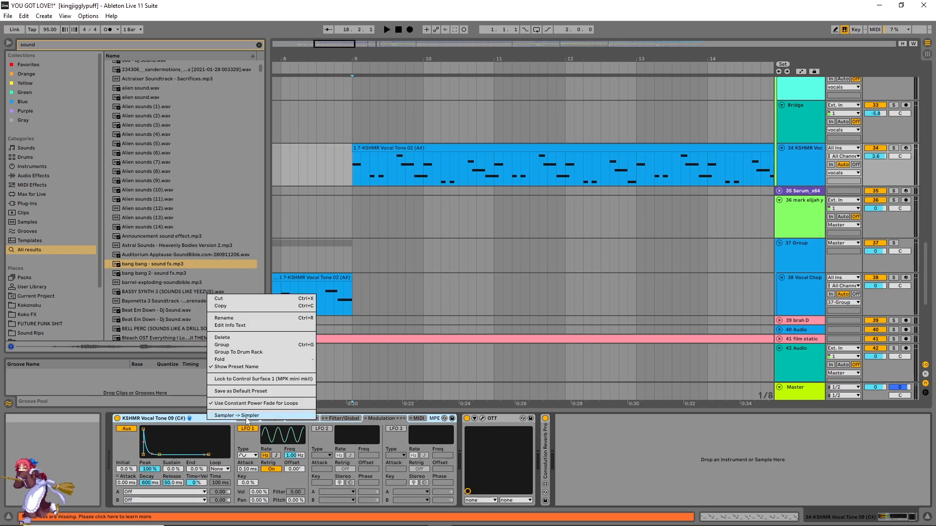
{"action": "left_click", "coordinate": [340, 418]}
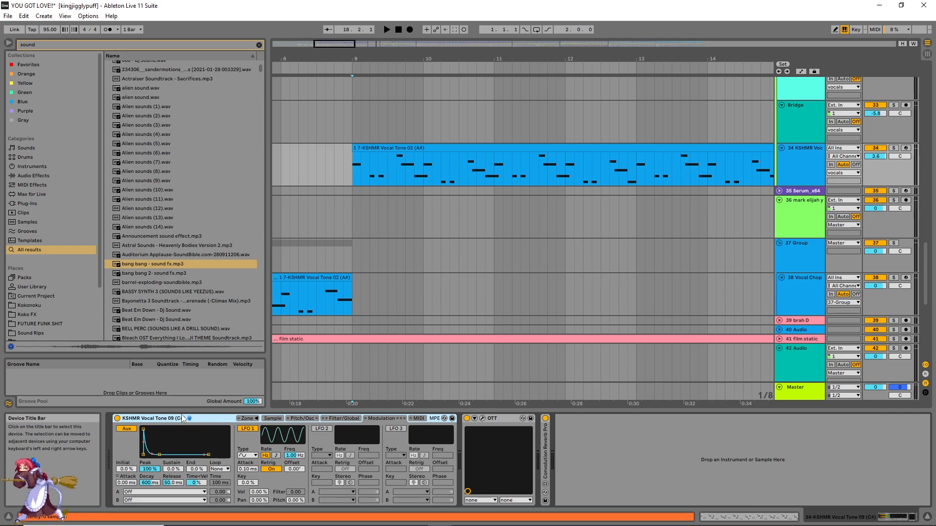
Step: Try LFO 2 and switch off LFO 1 in the Vocal Tone 09 Sampler's modulation settings
{"action": "left_click", "coordinate": [322, 429]}
{"action": "left_click", "coordinate": [245, 428]}
Step: Examine the Vocal Tone 09 Sampler's filter, modulation, sample and pitch settings again
{"action": "left_click", "coordinate": [344, 420]}
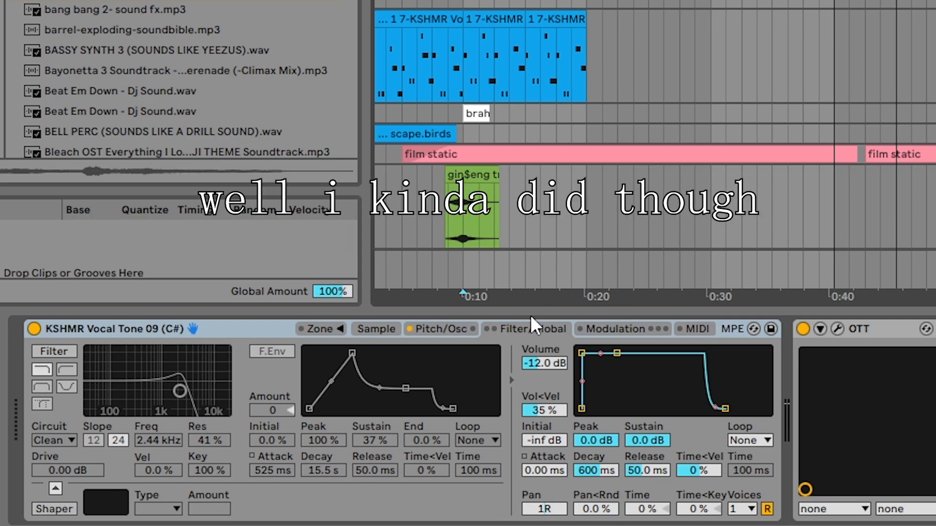
{"action": "left_click", "coordinate": [616, 327]}
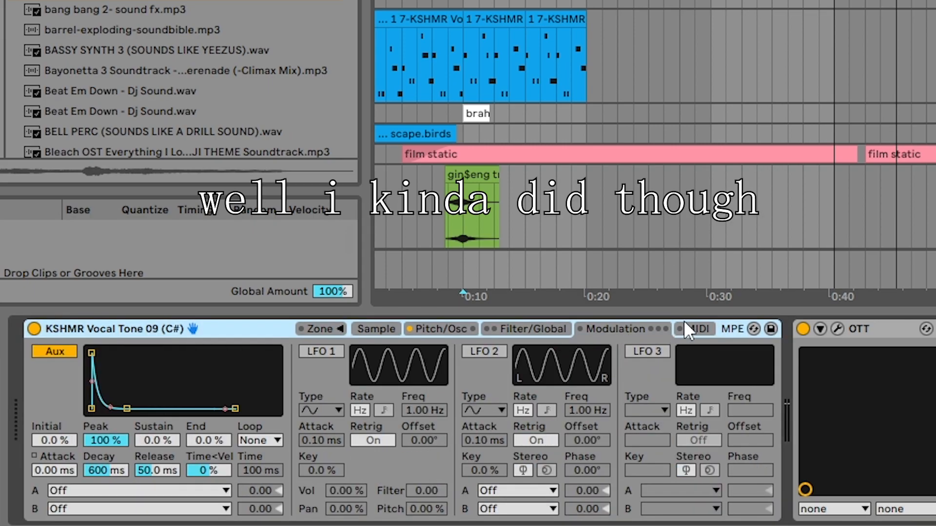
{"action": "left_click", "coordinate": [381, 328]}
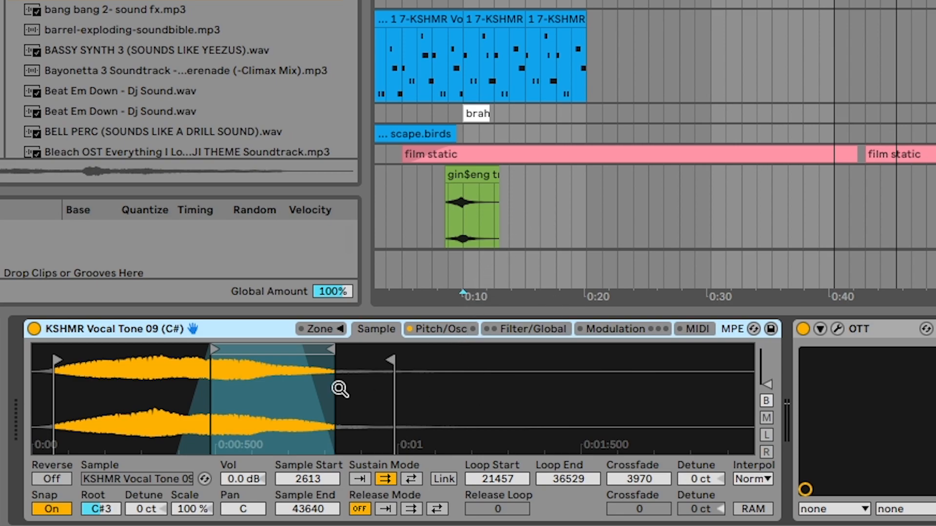
{"action": "left_click", "coordinate": [428, 331]}
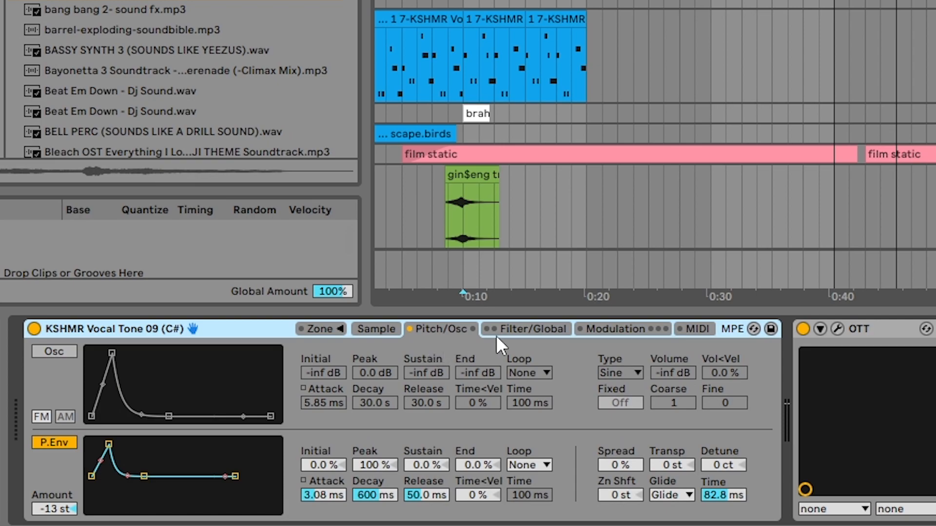
{"action": "left_click", "coordinate": [522, 335]}
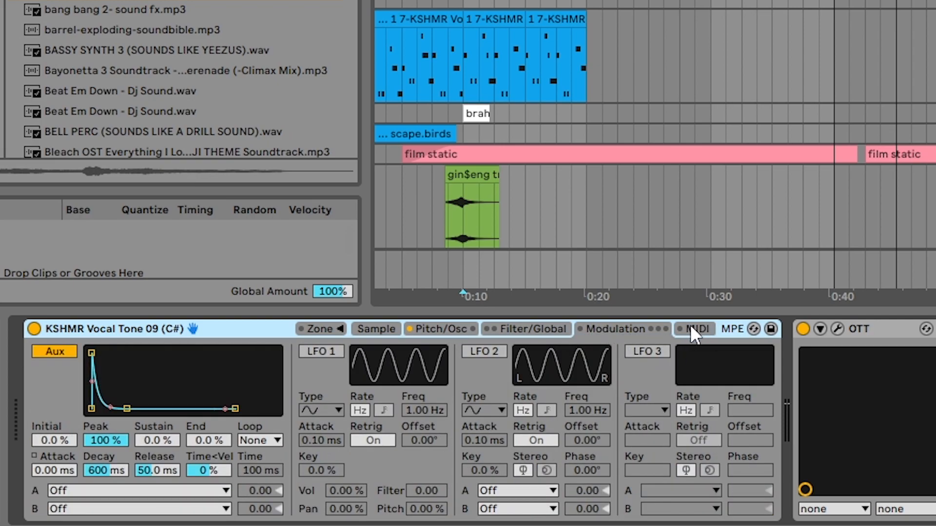
Step: Locate the swag clip in the arrangement and display the Serum_x64 device on its track
{"action": "left_click_drag", "start_coordinate": [707, 1], "coordinate": [931, 1]}
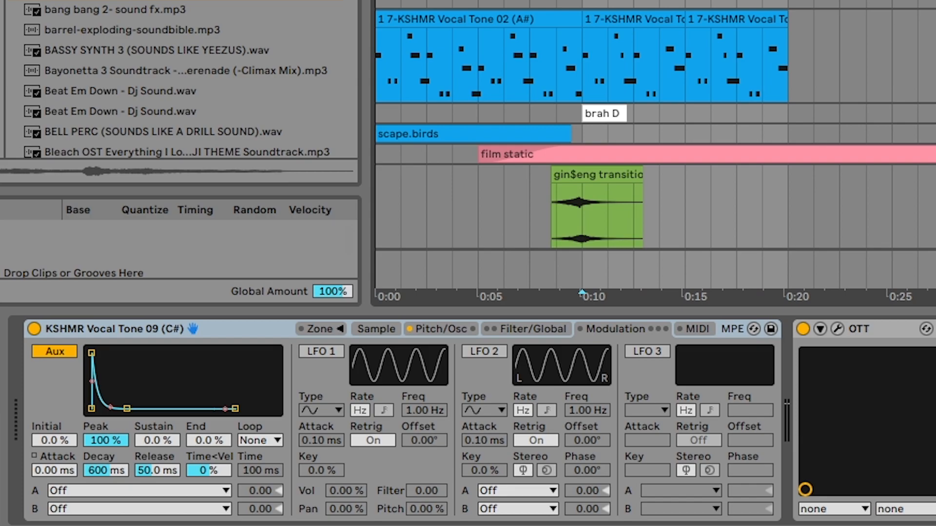
{"action": "scroll", "coordinate": [656, 146], "scroll_direction": "up", "scroll_amount": 5}
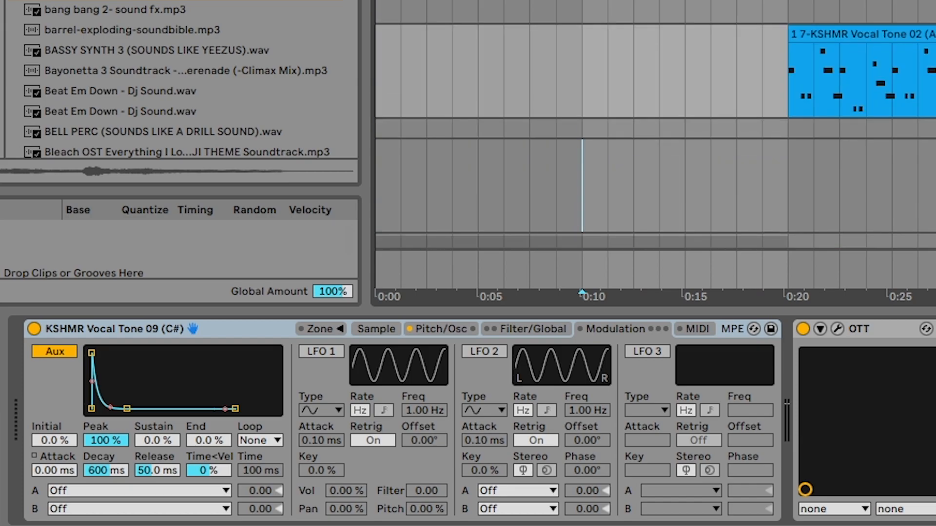
{"action": "scroll", "coordinate": [656, 147], "scroll_direction": "up", "scroll_amount": 3}
{"action": "scroll", "coordinate": [656, 147], "scroll_direction": "up", "scroll_amount": 5}
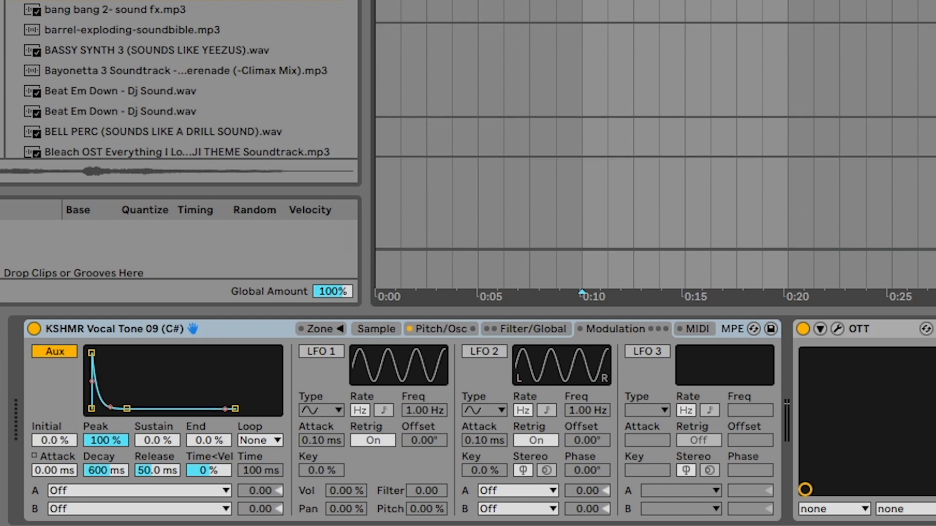
{"action": "scroll", "coordinate": [655, 146], "scroll_direction": "up", "scroll_amount": 1}
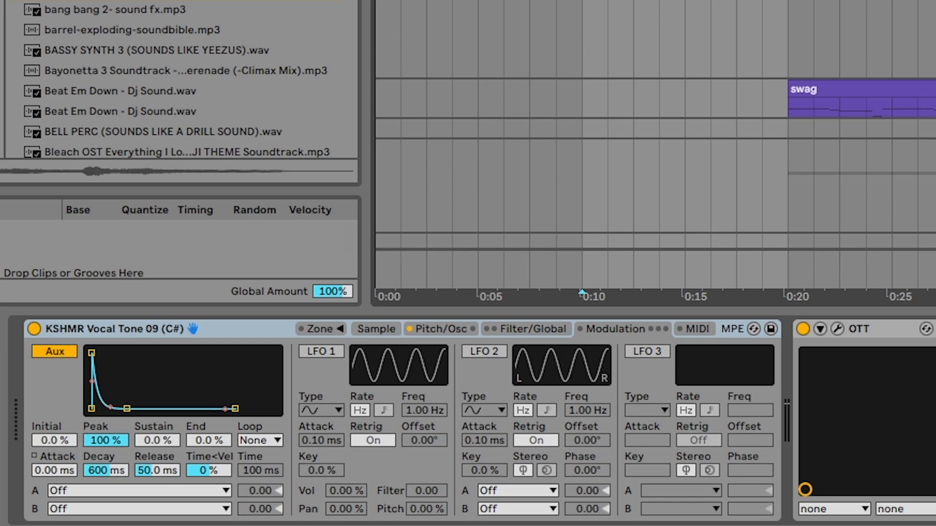
{"action": "left_click", "coordinate": [862, 89]}
{"action": "left_click", "coordinate": [736, 6]}
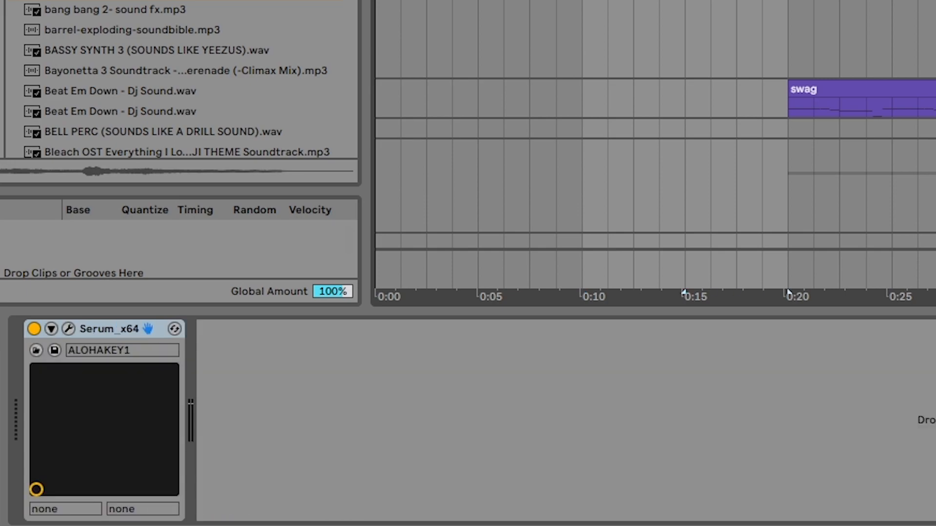
Step: Play the arrangement from about bar 20, within the "synth groove is messed" section, and look over its tracks
{"action": "scroll", "coordinate": [656, 147], "scroll_direction": "down", "scroll_amount": 6}
{"action": "scroll", "coordinate": [655, 147], "scroll_direction": "up", "scroll_amount": 8}
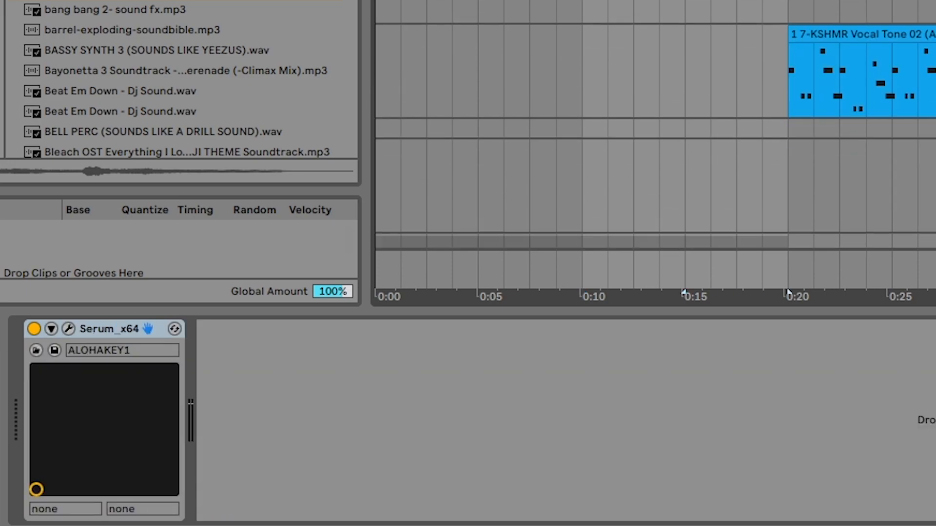
{"action": "left_click", "coordinate": [788, 292]}
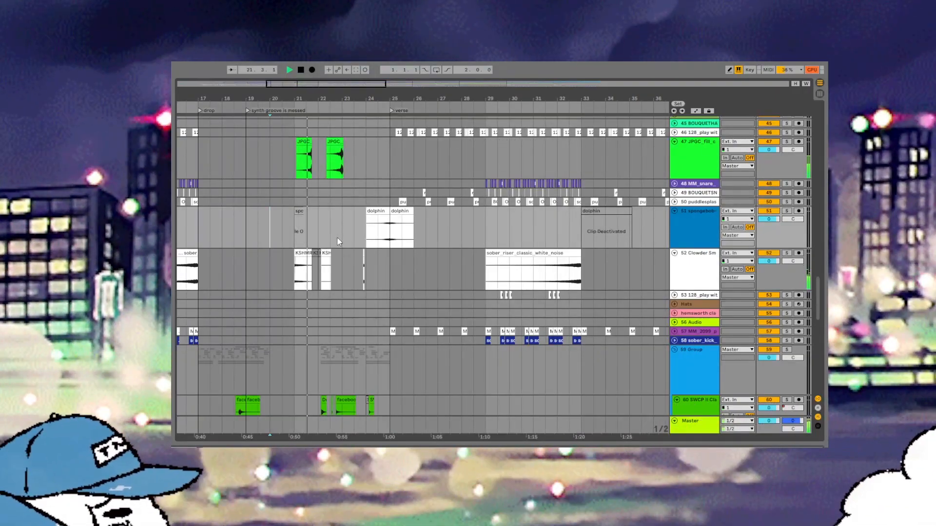
{"action": "scroll", "coordinate": [338, 240], "scroll_direction": "up", "scroll_amount": 2}
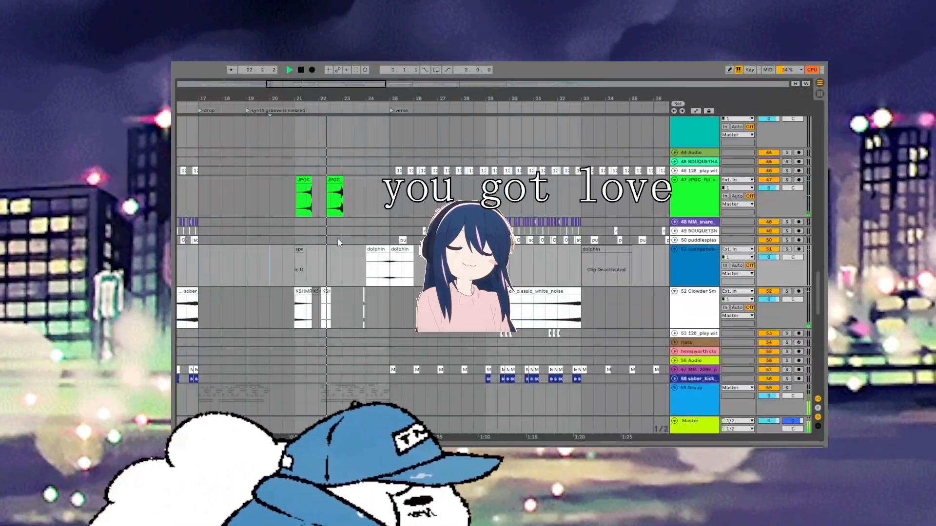
{"action": "scroll", "coordinate": [339, 239], "scroll_direction": "up", "scroll_amount": 4}
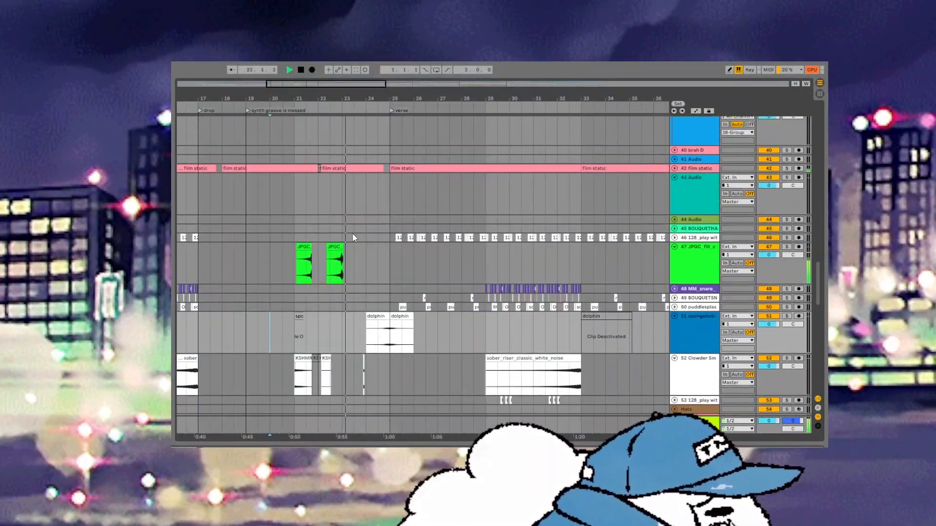